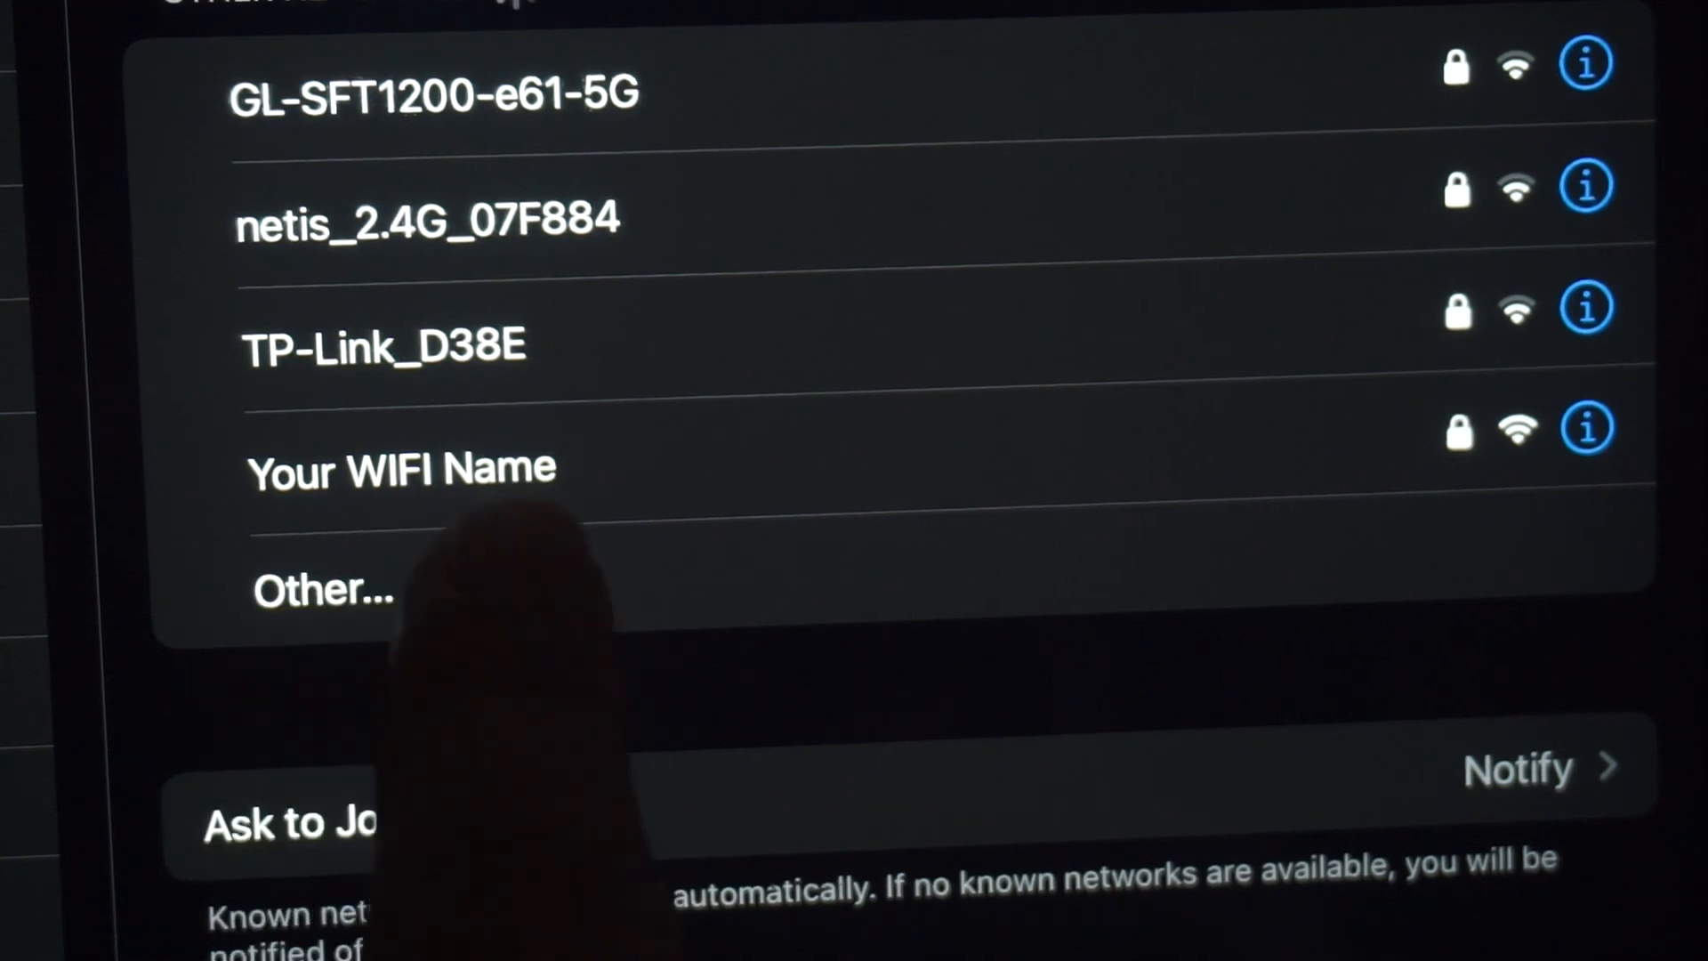
Join the 'Your WIFI Name' network using the password from the router's label
left_click(481, 490)
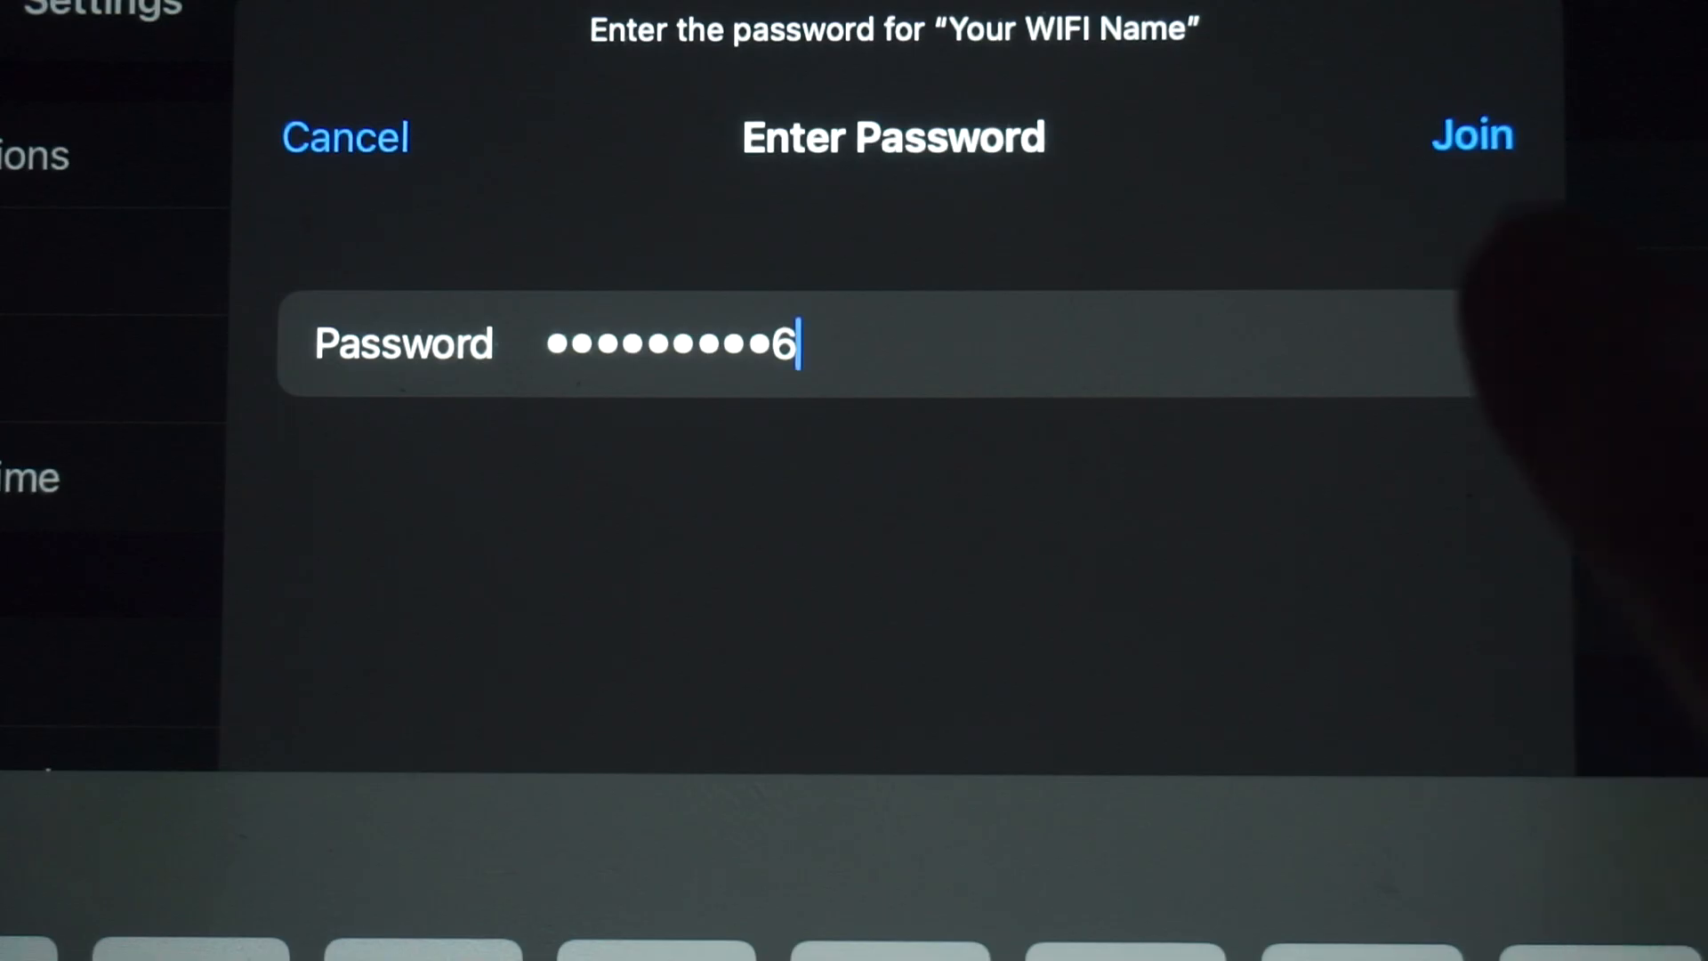
left_click(1472, 135)
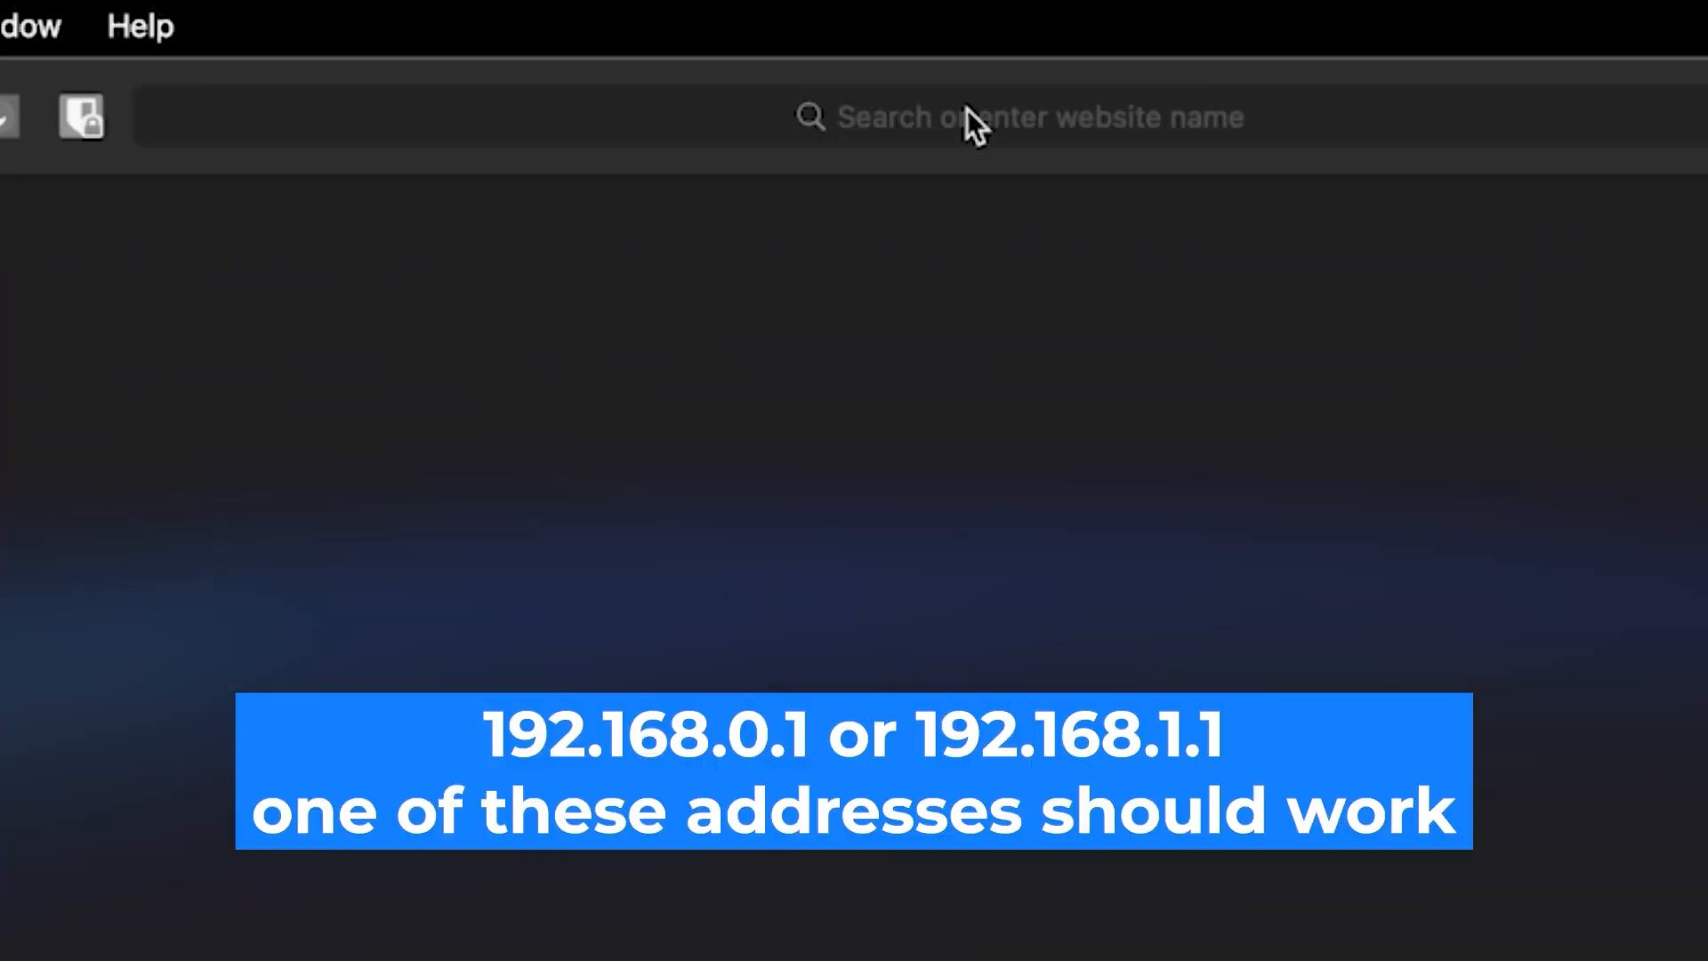
Load the router's login page at 192.168.0.1 in Safari
left_click(968, 108)
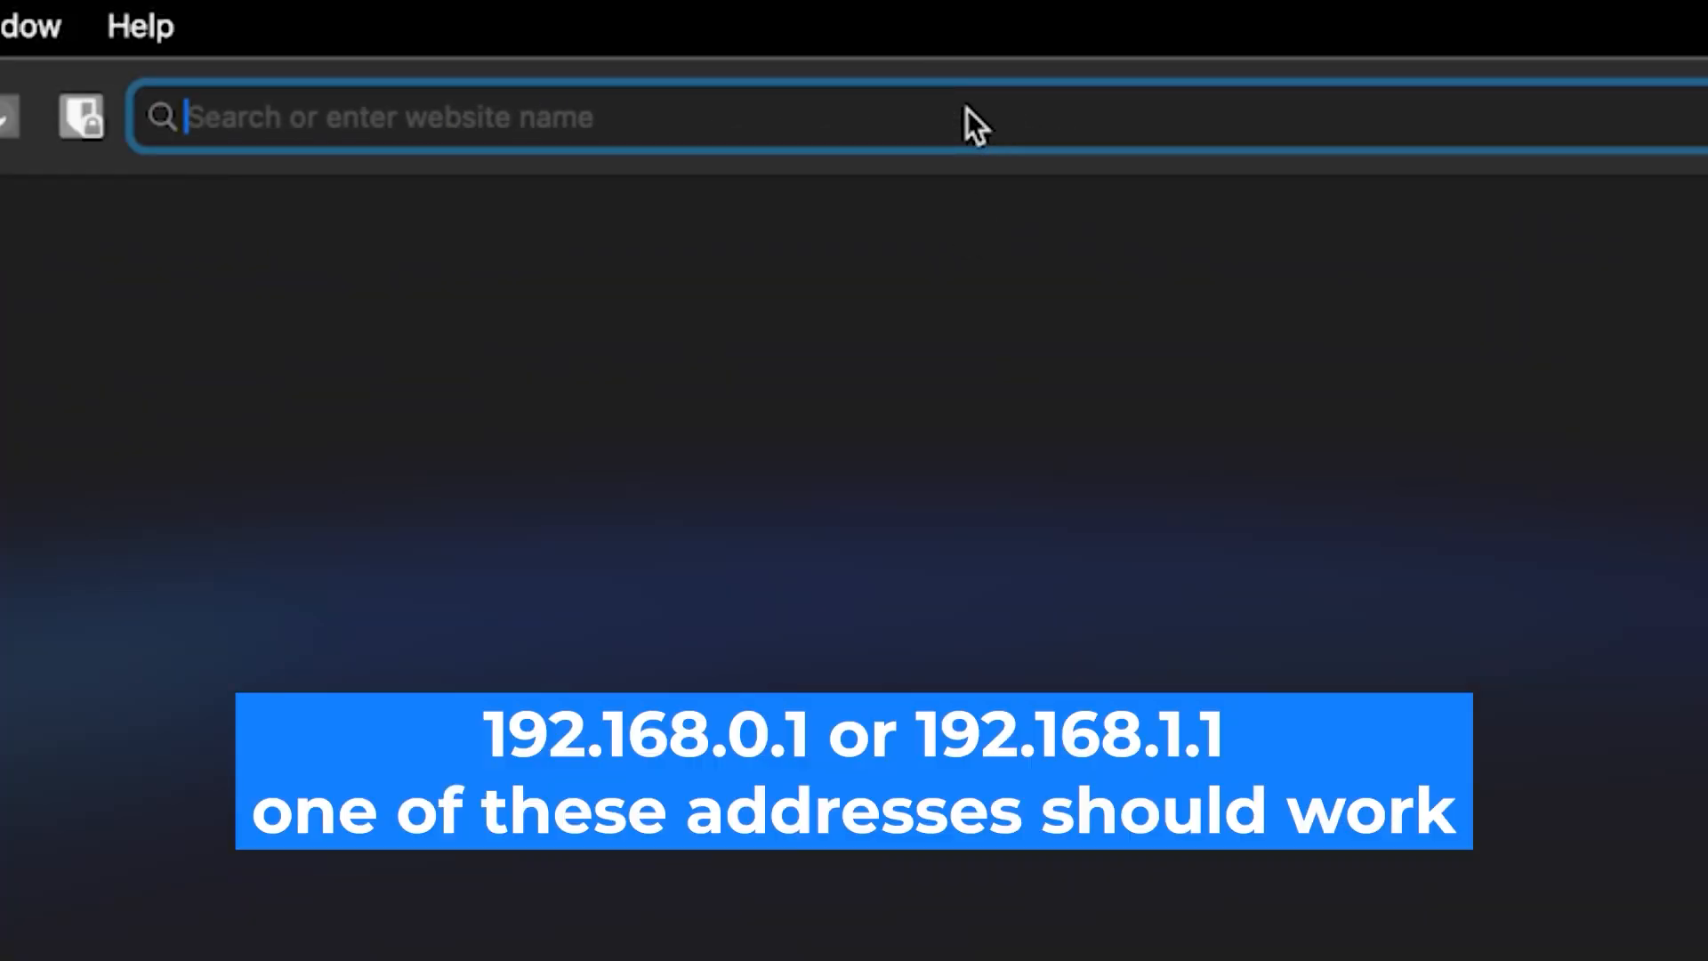
type("192.")
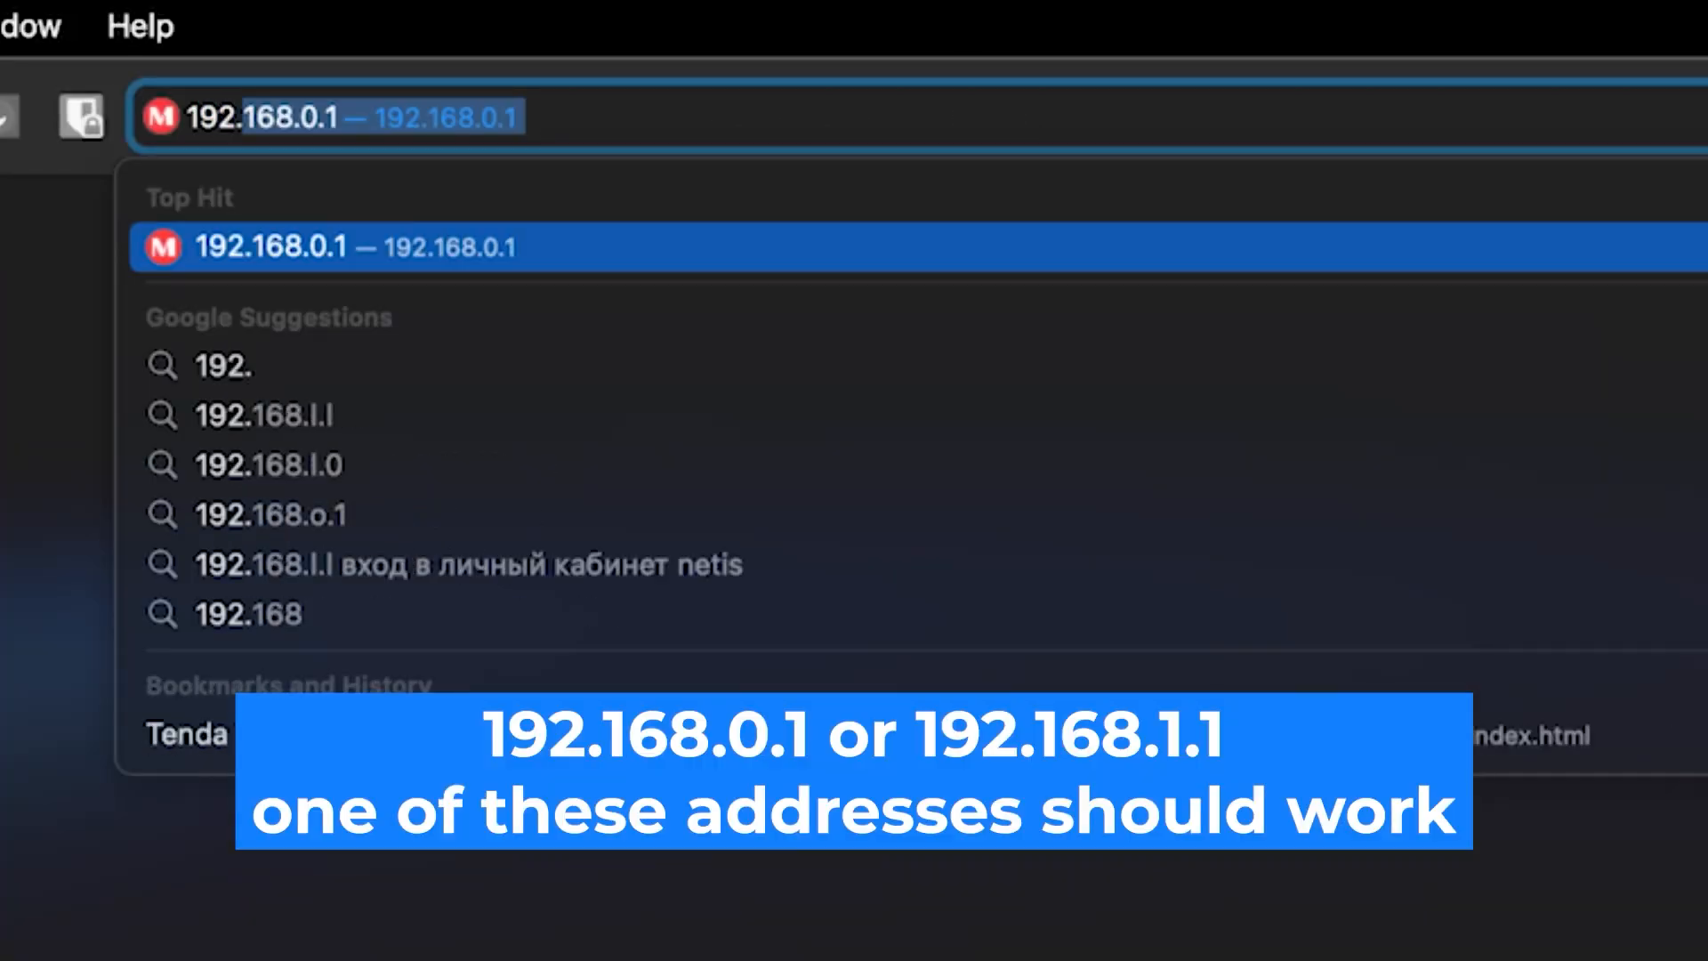
type("168.0.1")
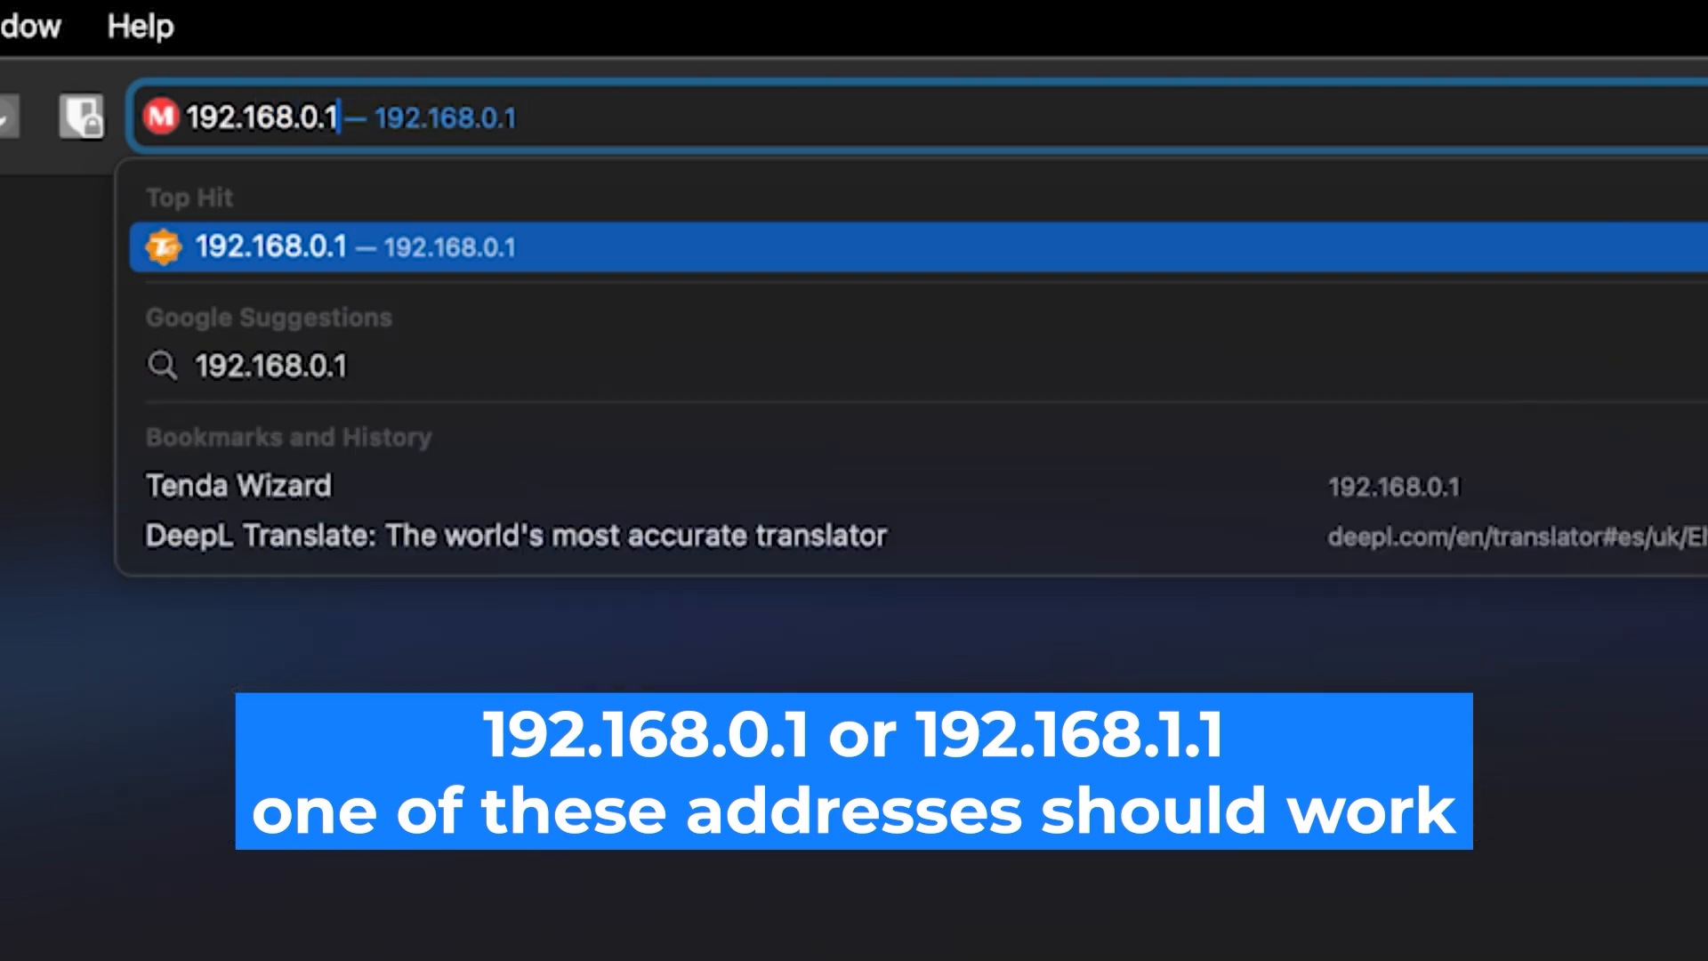
key("Return")
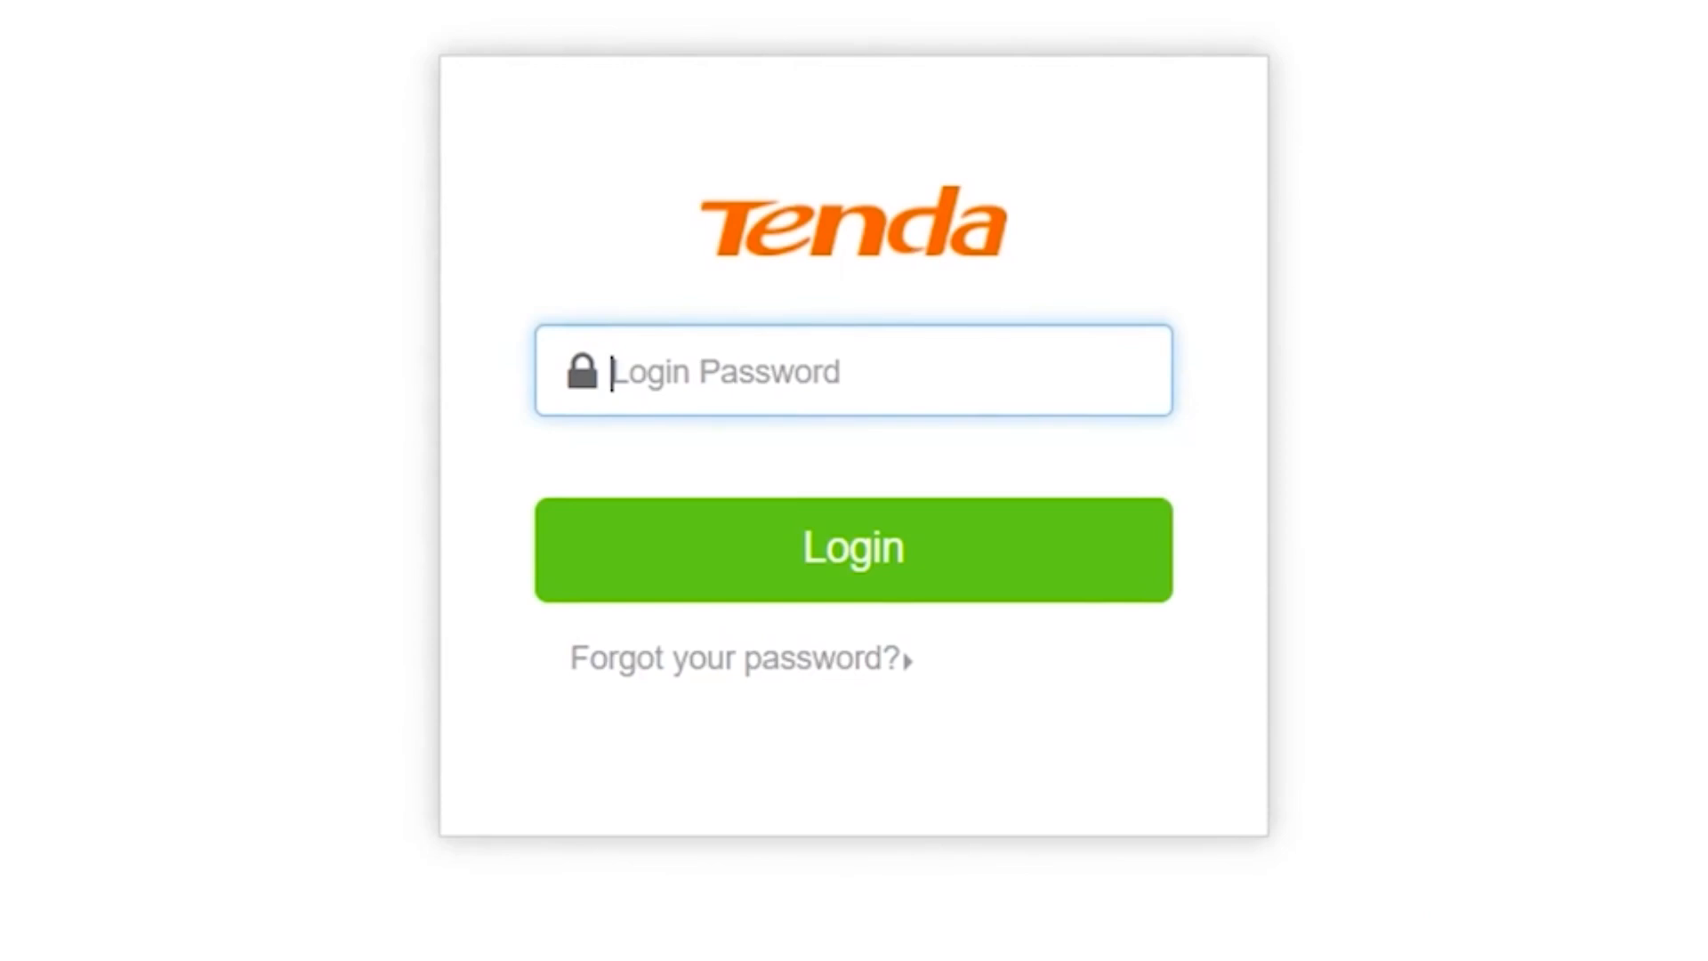
Log in to the Tenda router with the default login password
left_click(833, 372)
type("admin")
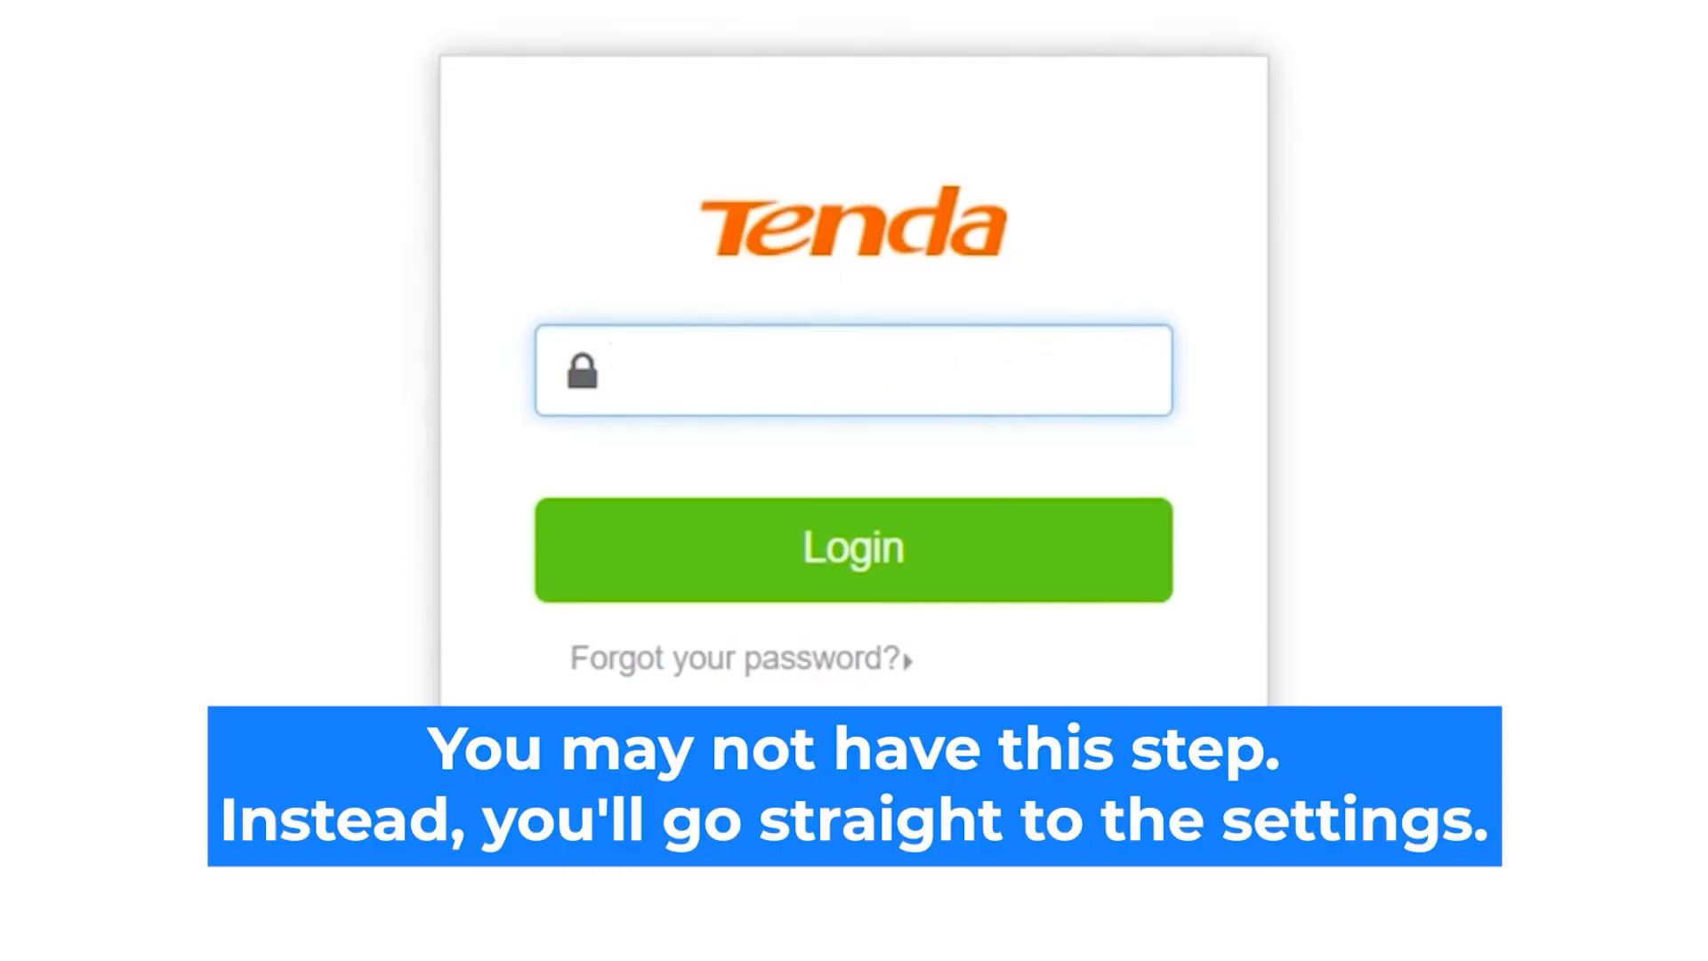
type("admin")
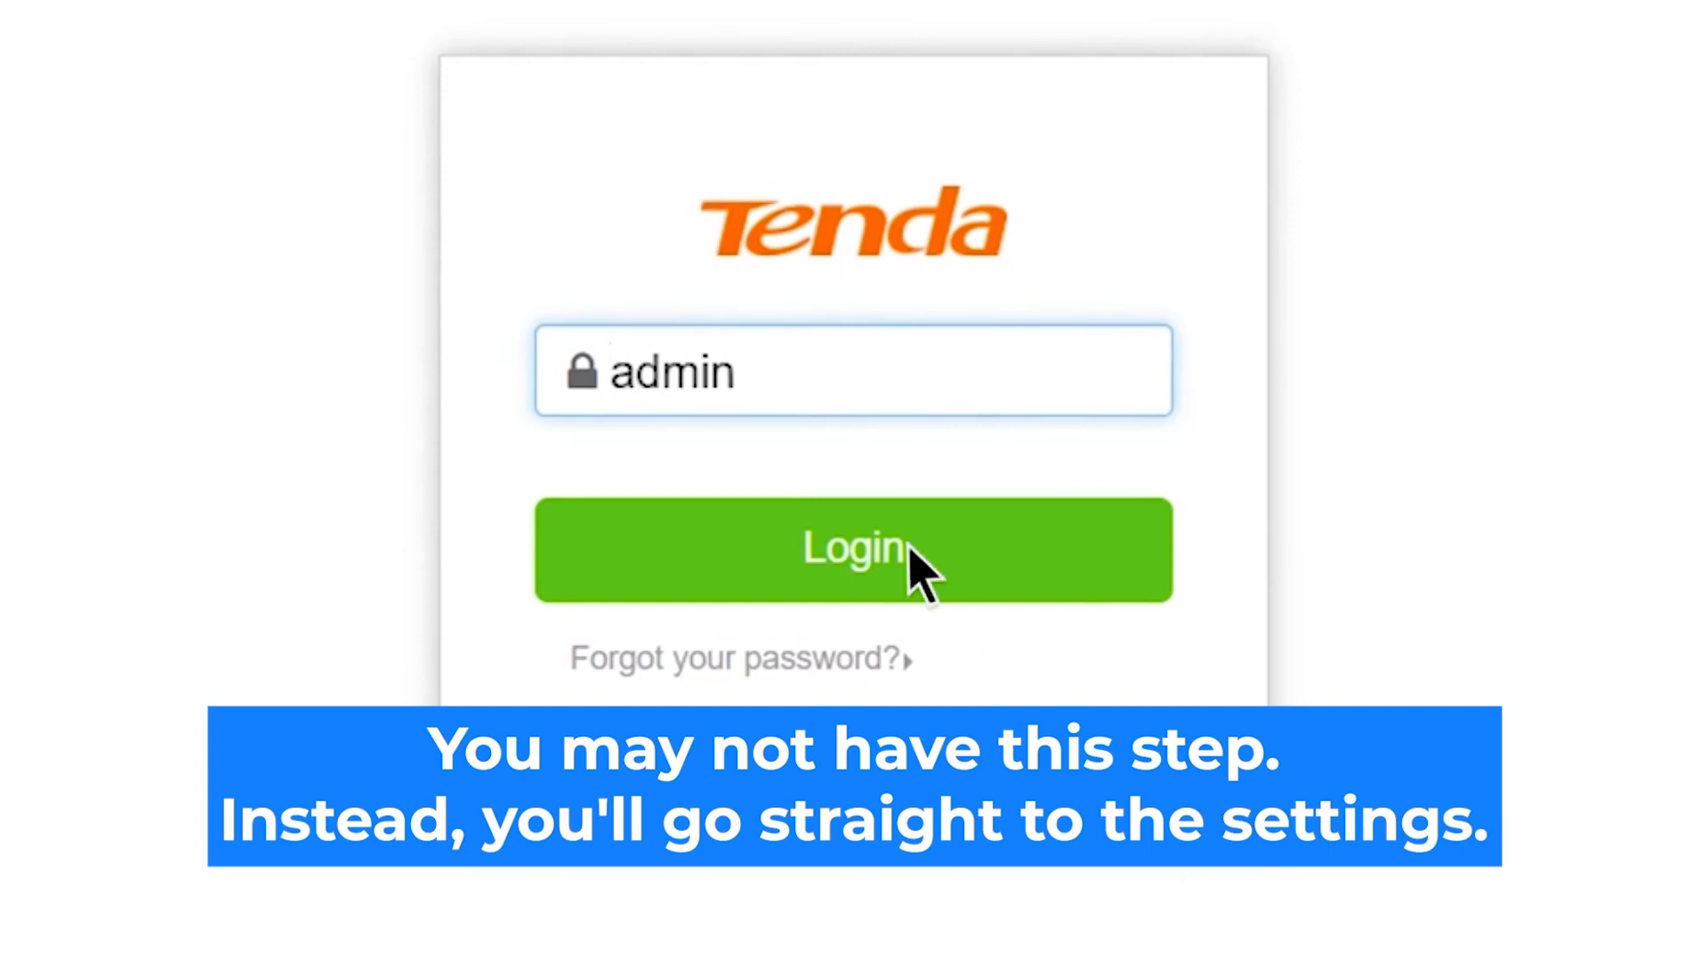
left_click(916, 570)
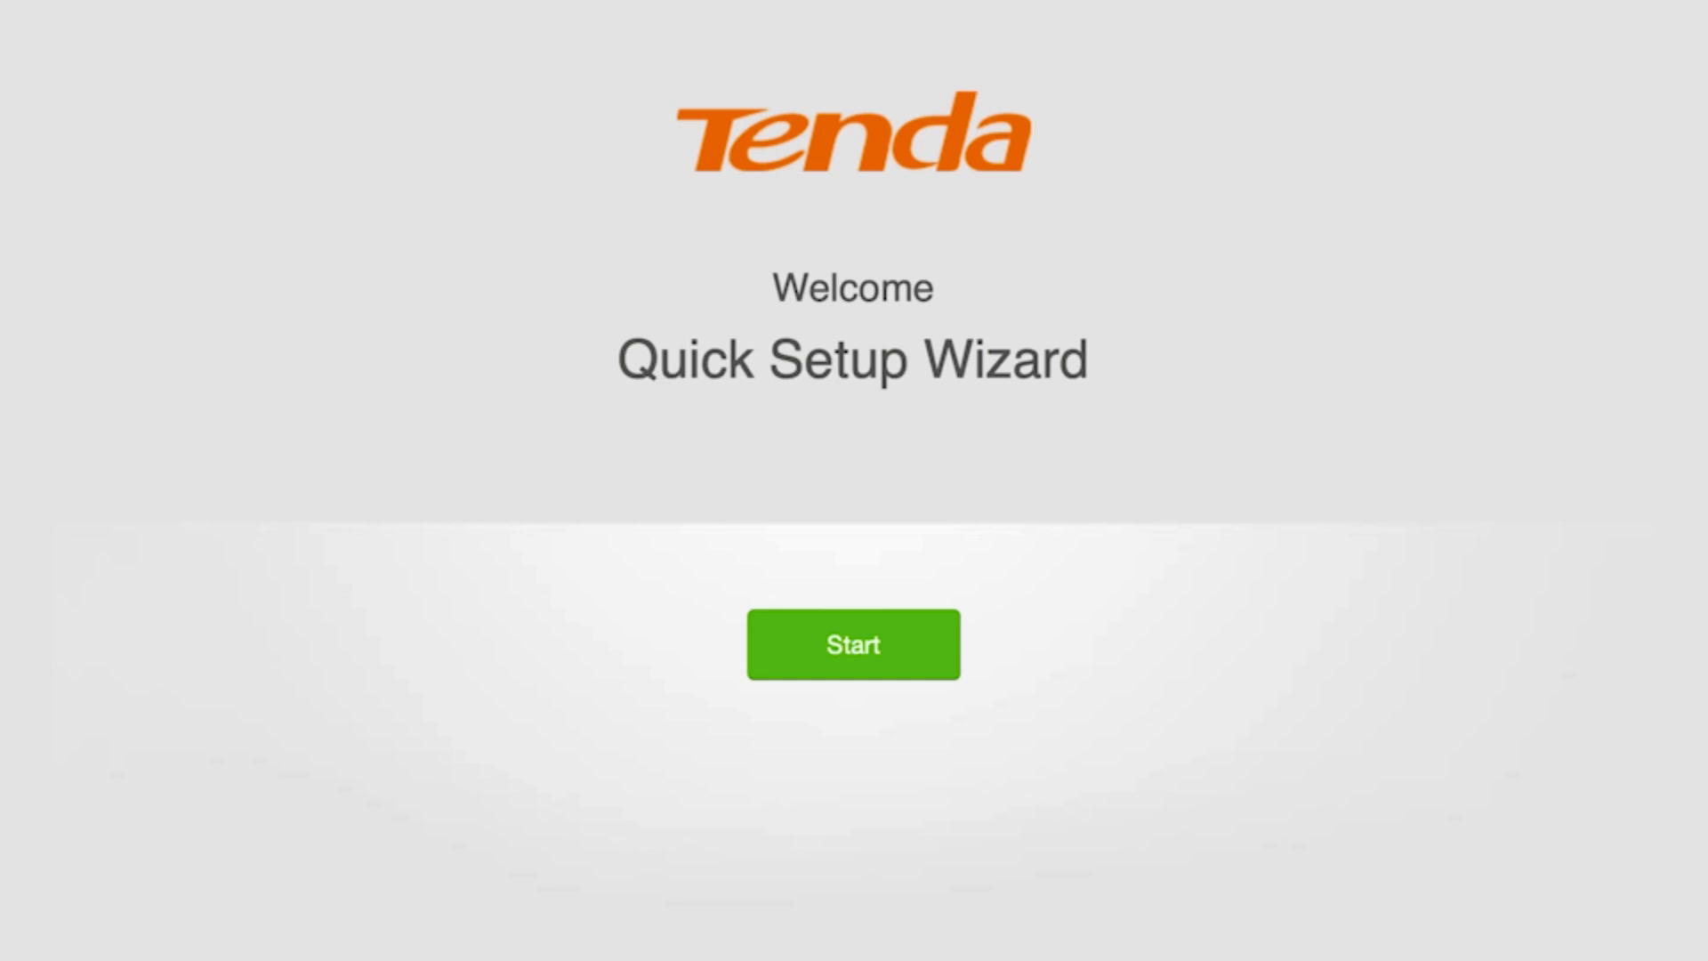
Start Quick Setup, choose Dynamic IP Address as the connection type, and continue
left_click(858, 645)
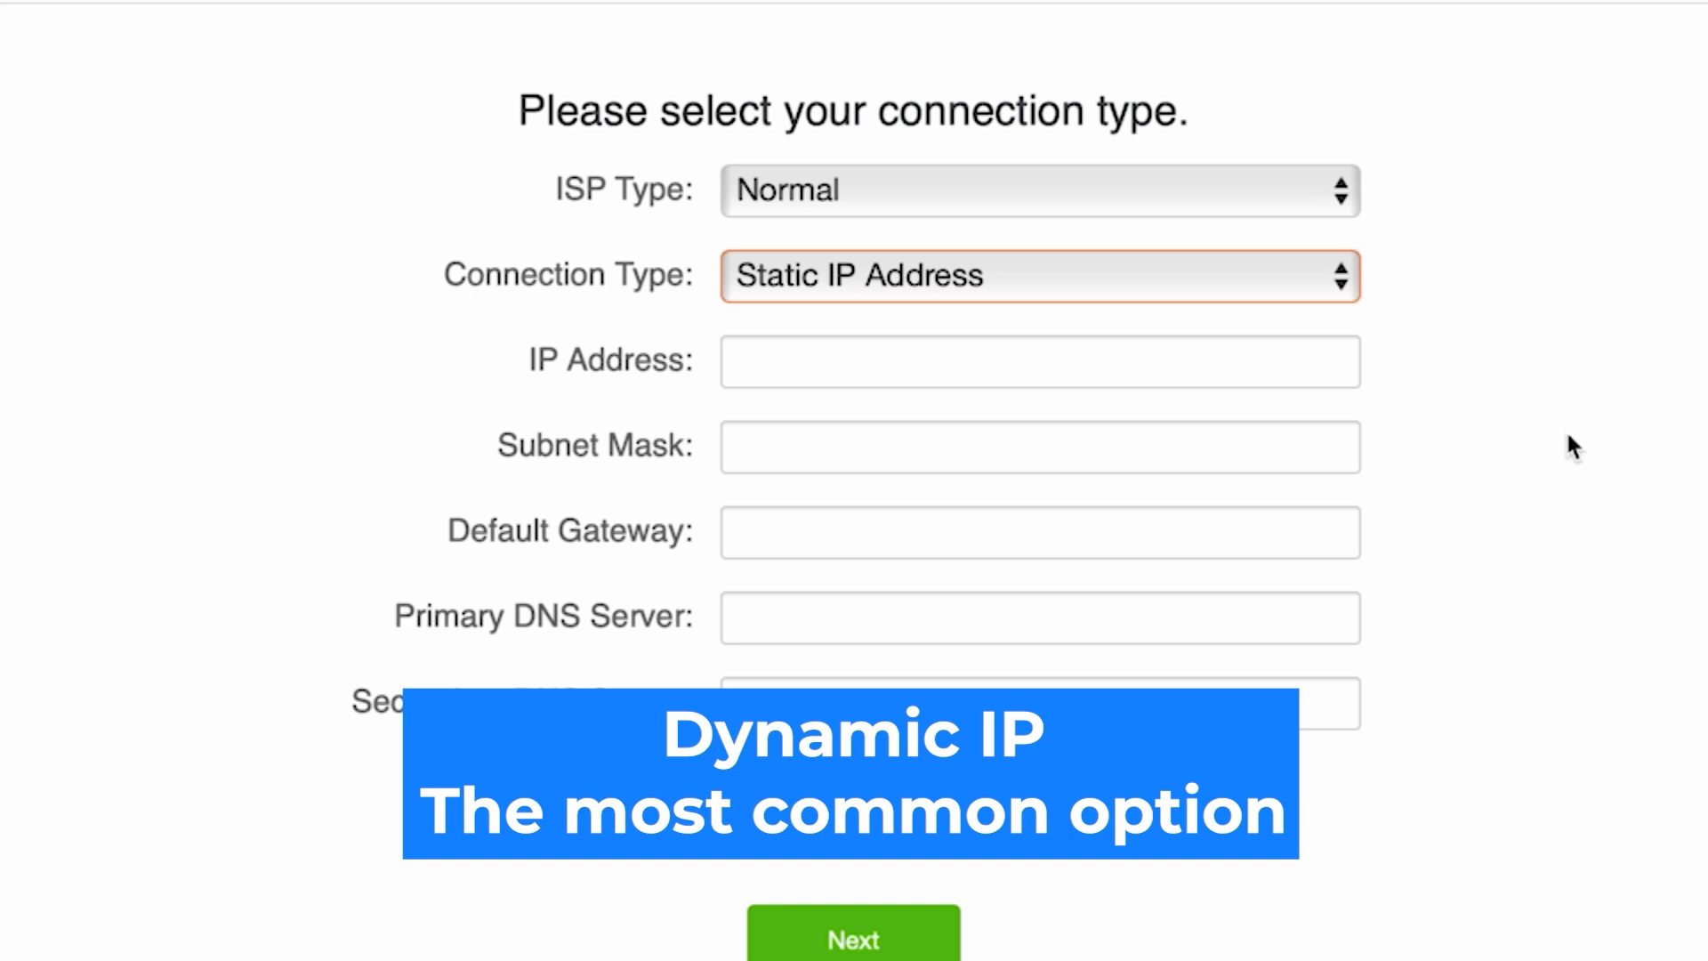
left_click(1195, 276)
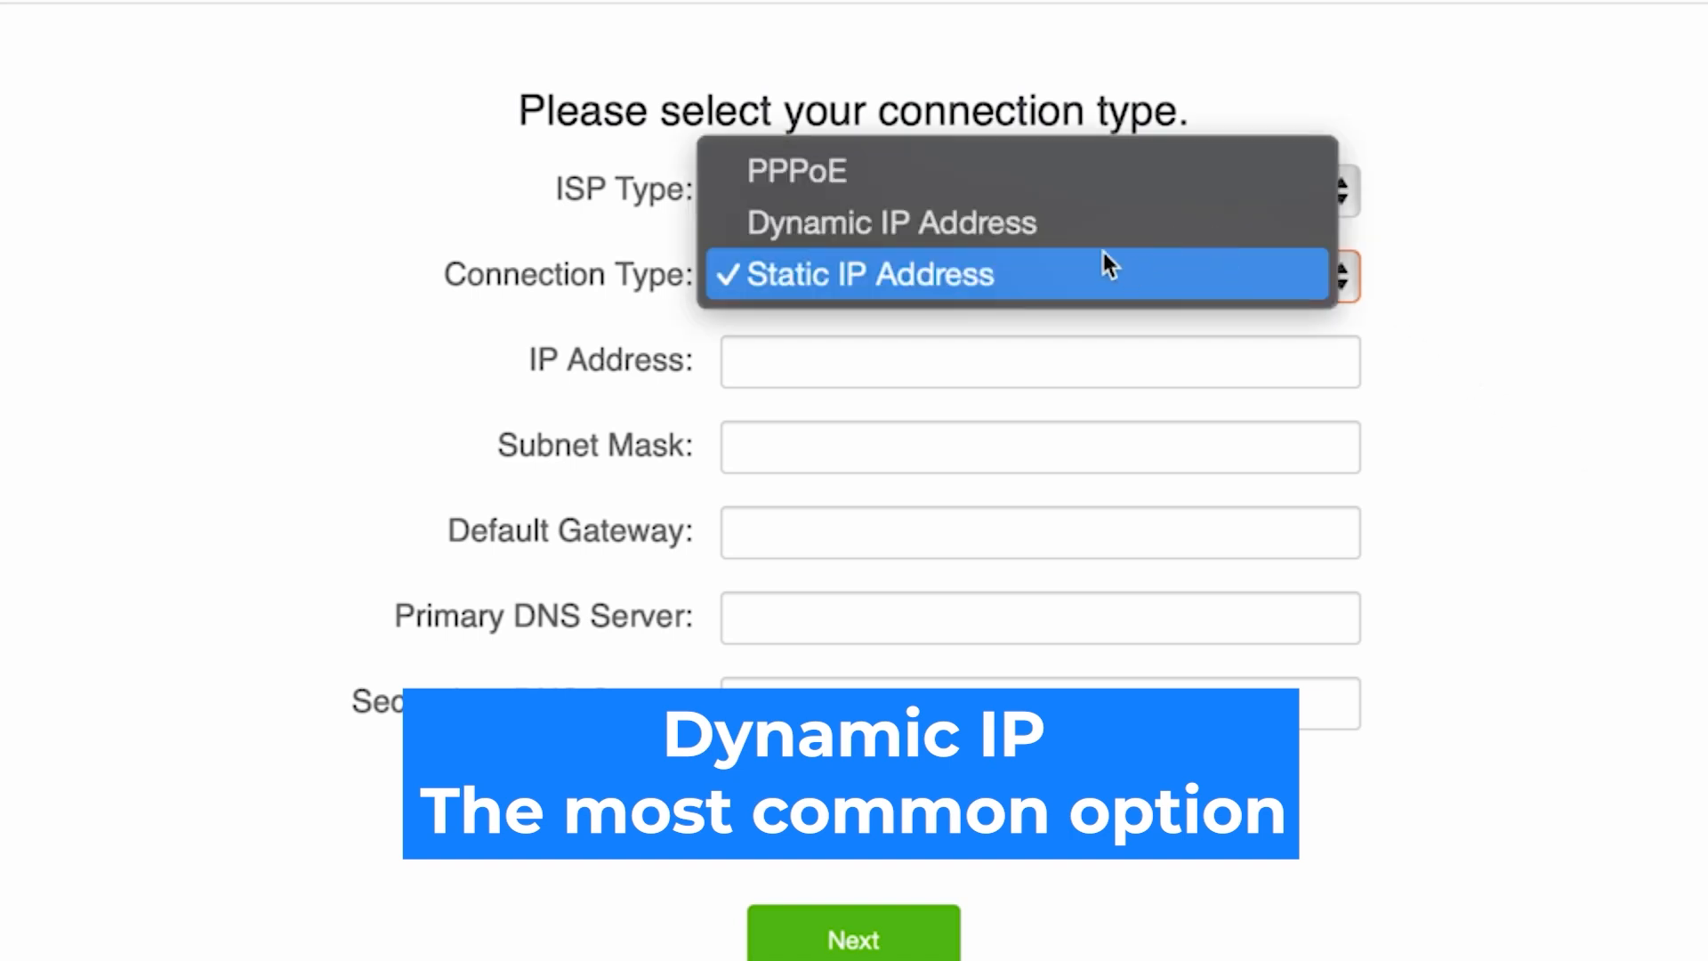
left_click(1005, 220)
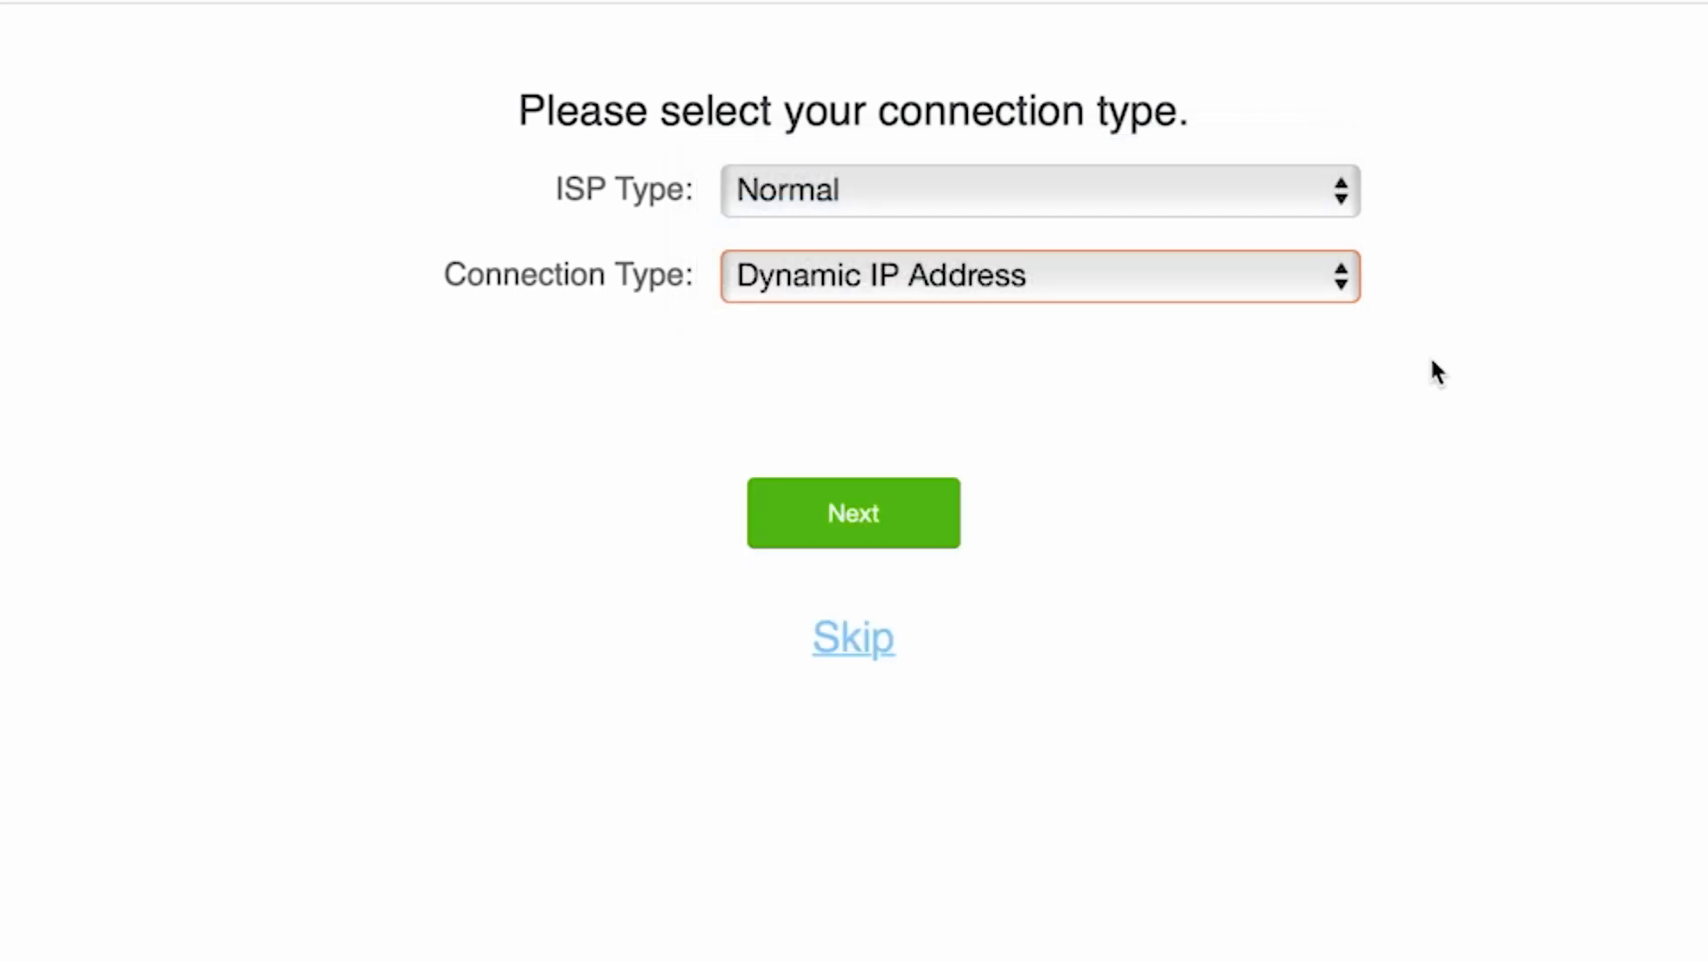
left_click(846, 525)
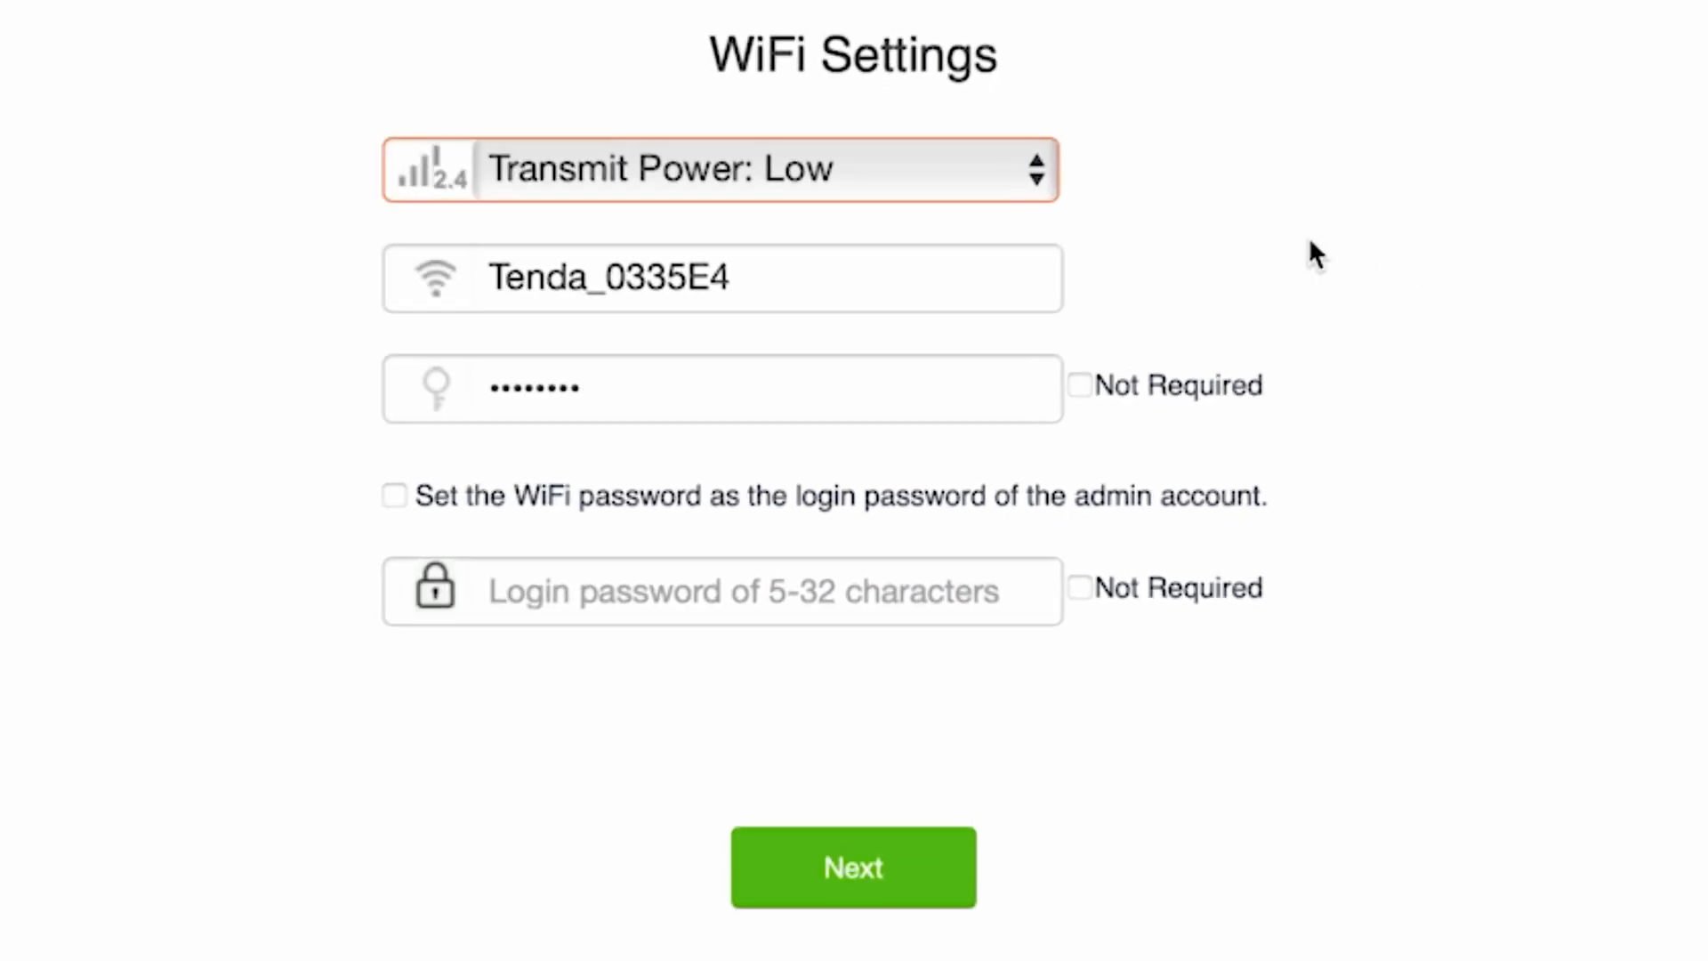
Trim the WiFi network name down to 'Tenda' and move to the WiFi password
left_click_drag(783, 283, 591, 289)
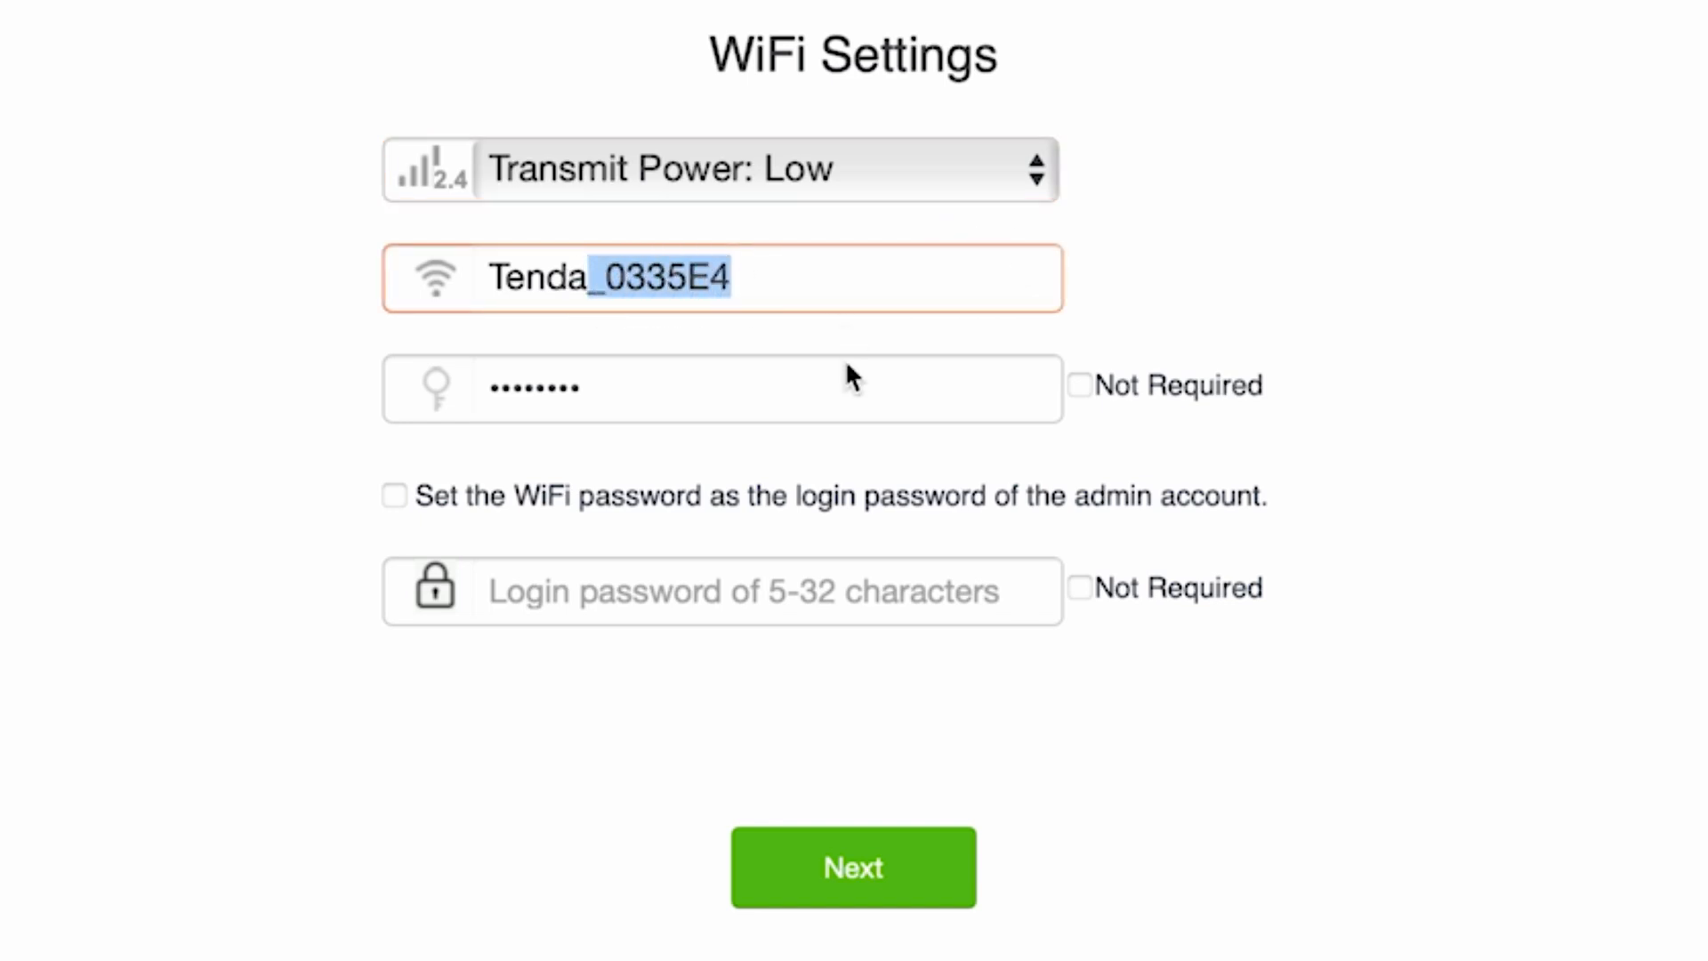
key("BackSpace")
left_click(1699, 420)
left_click(815, 400)
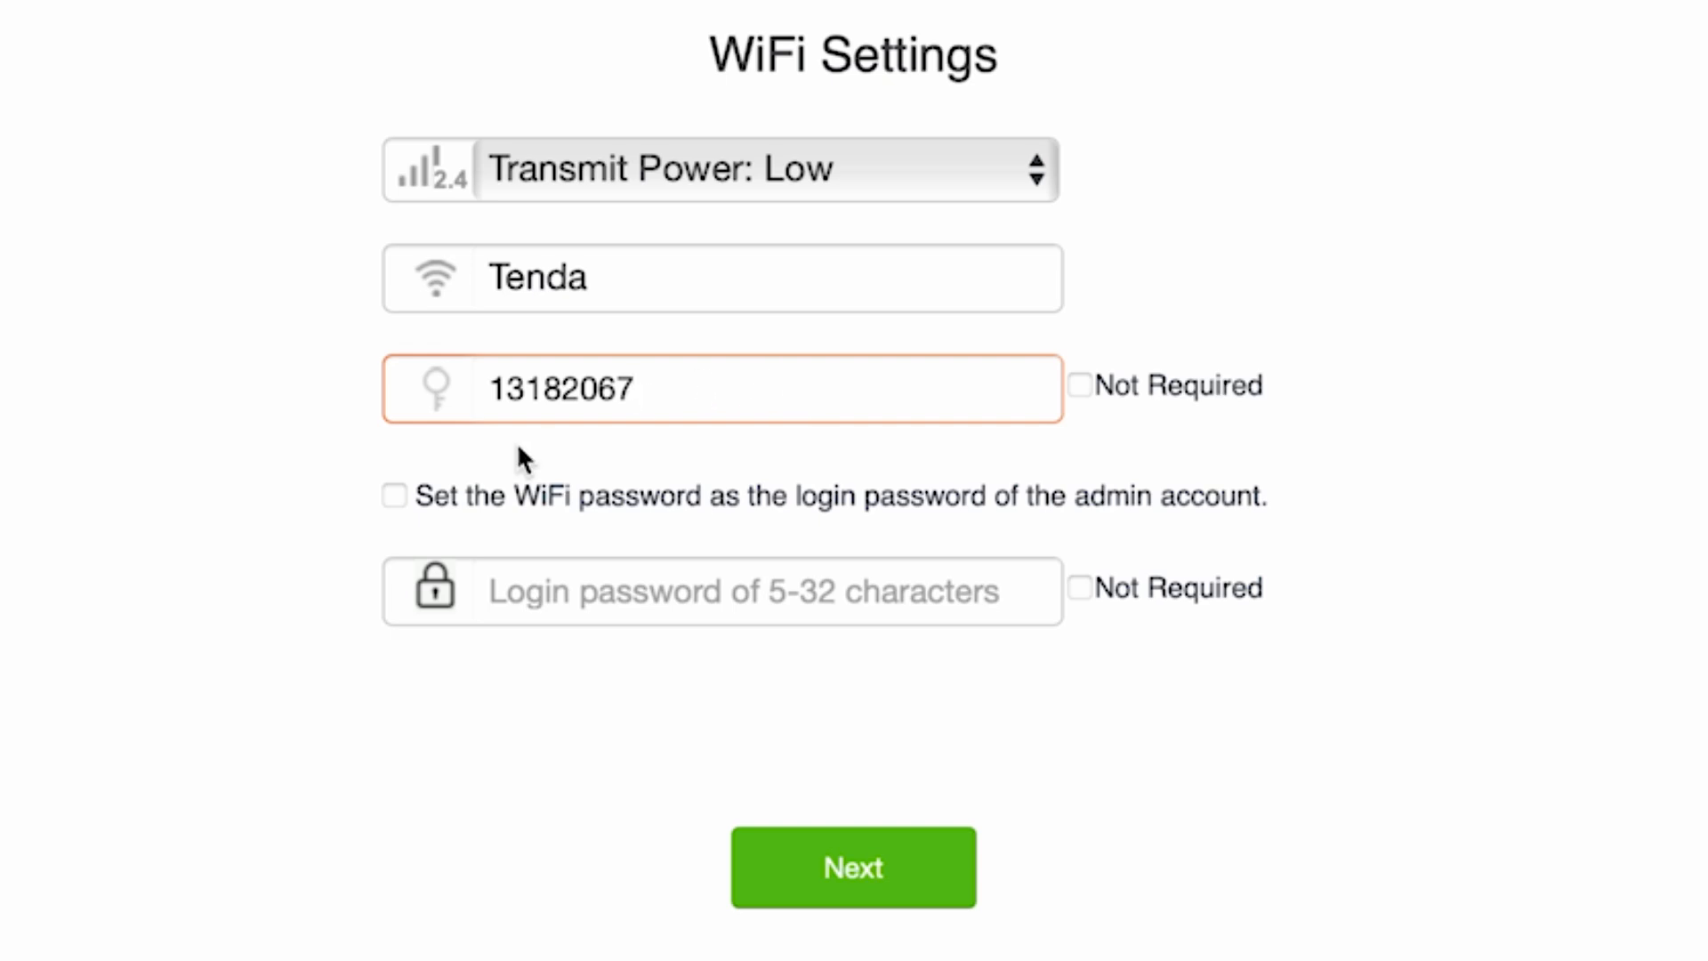
Set a separate admin login password and save the wizard's WiFi and admin settings
left_click(394, 496)
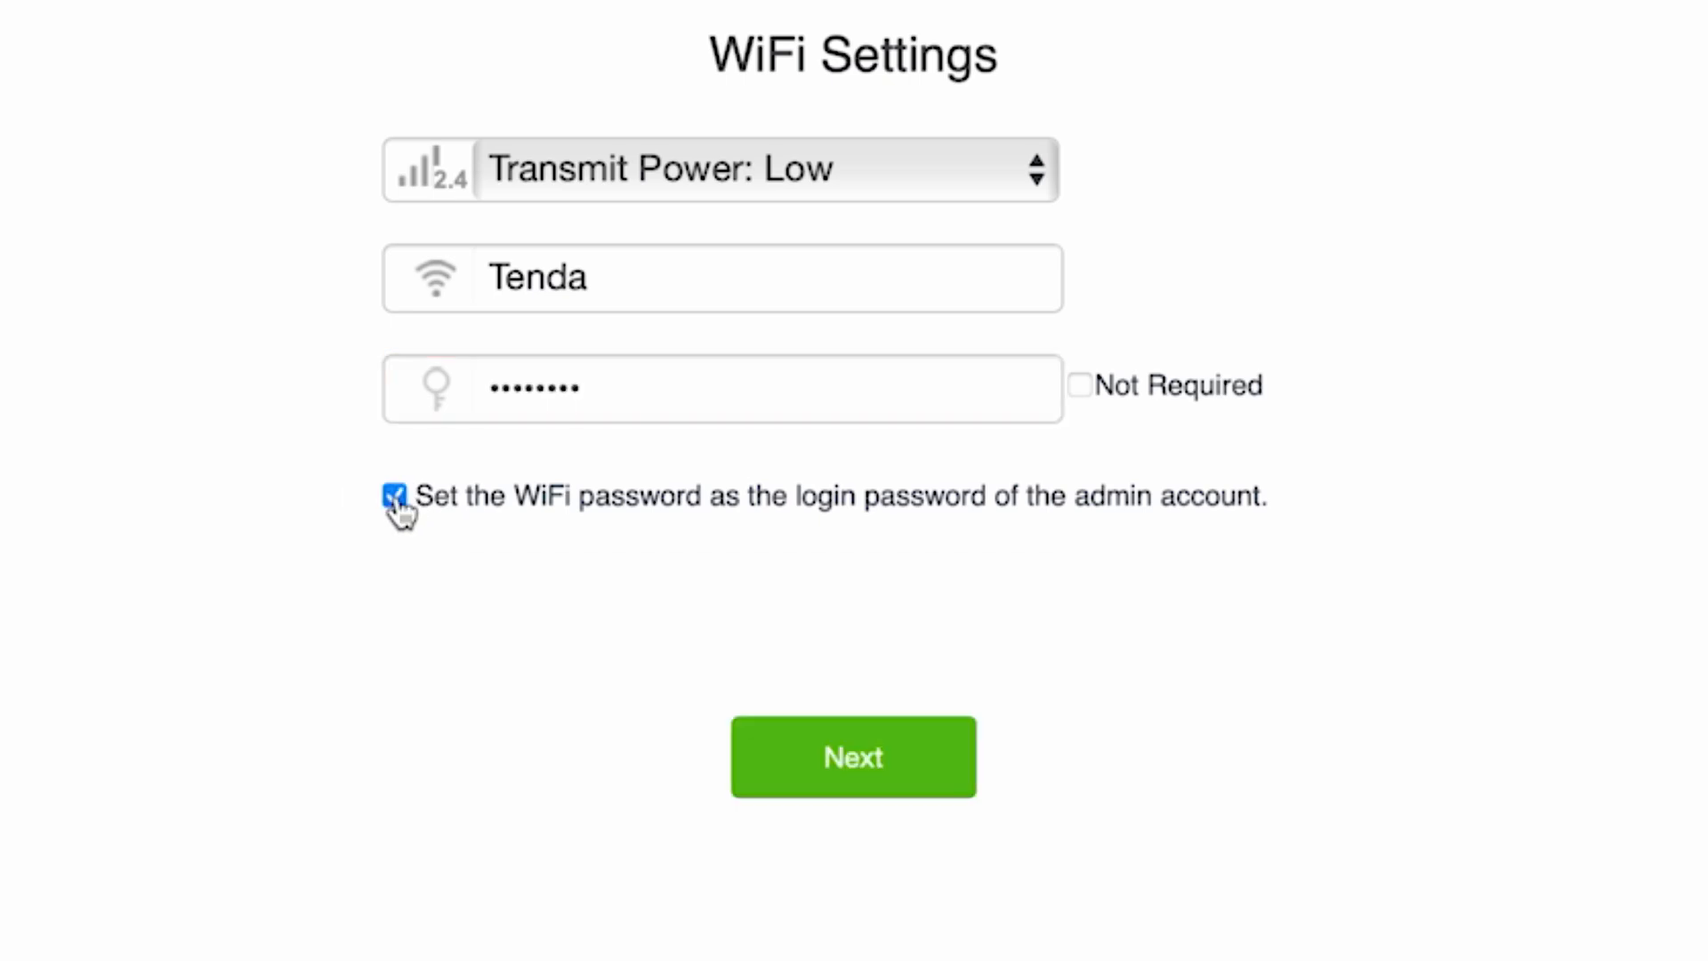
left_click(394, 495)
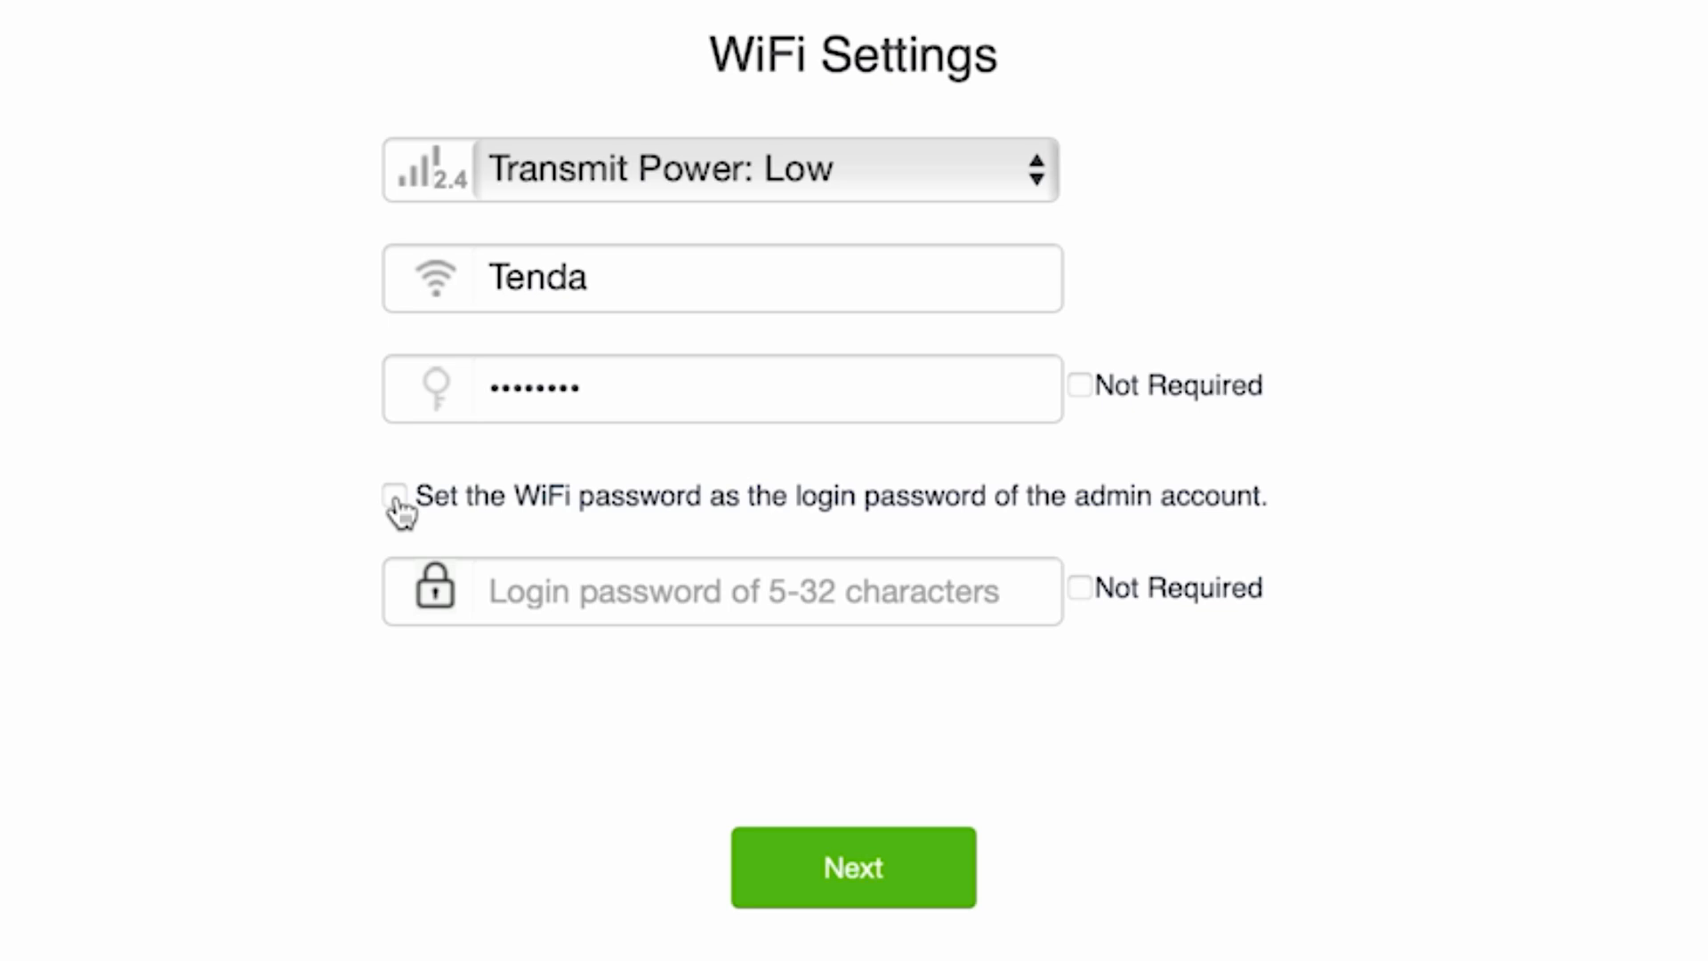
left_click(708, 612)
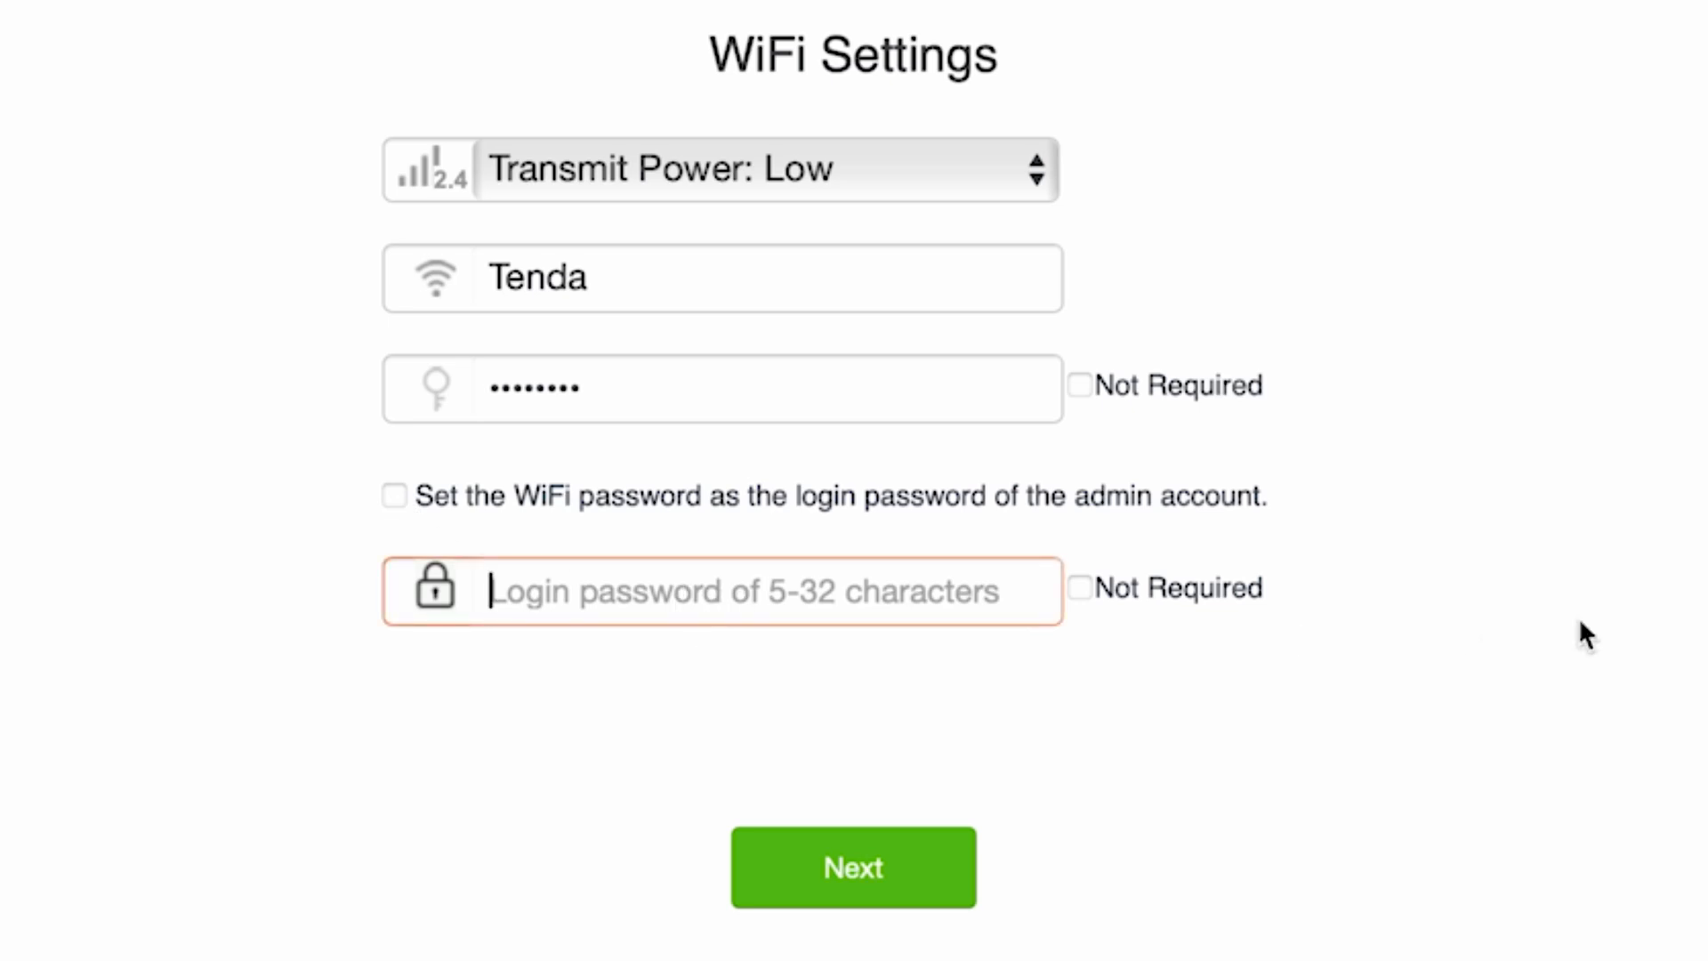
type("pas")
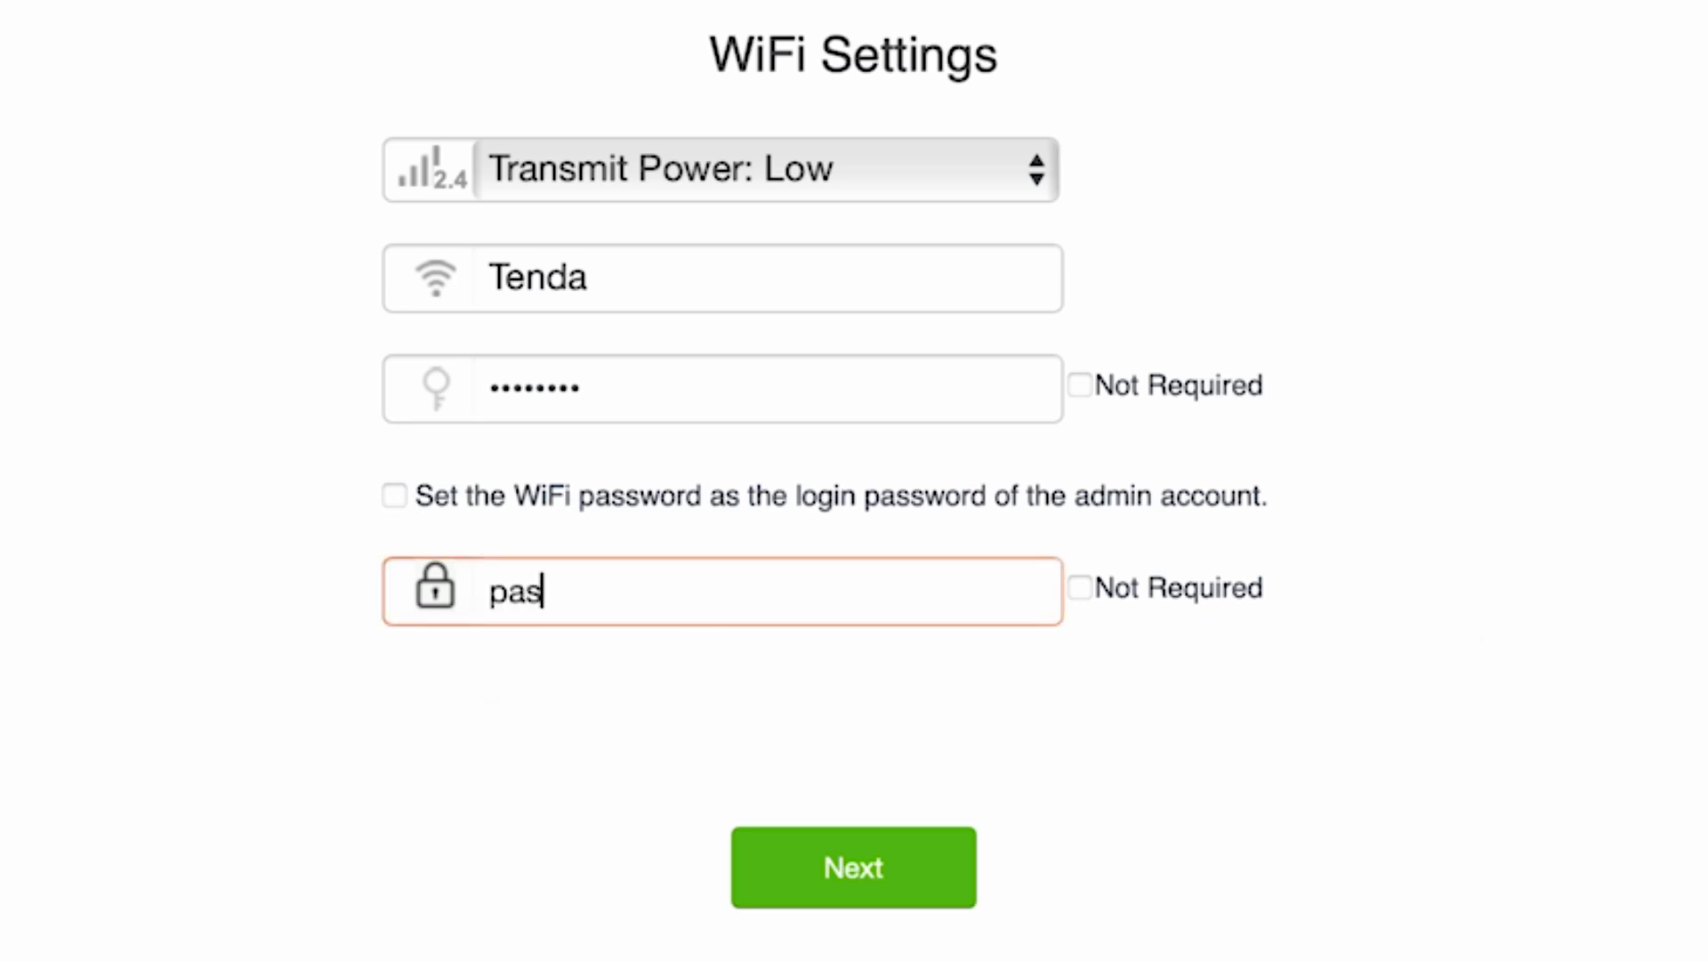
type("sword")
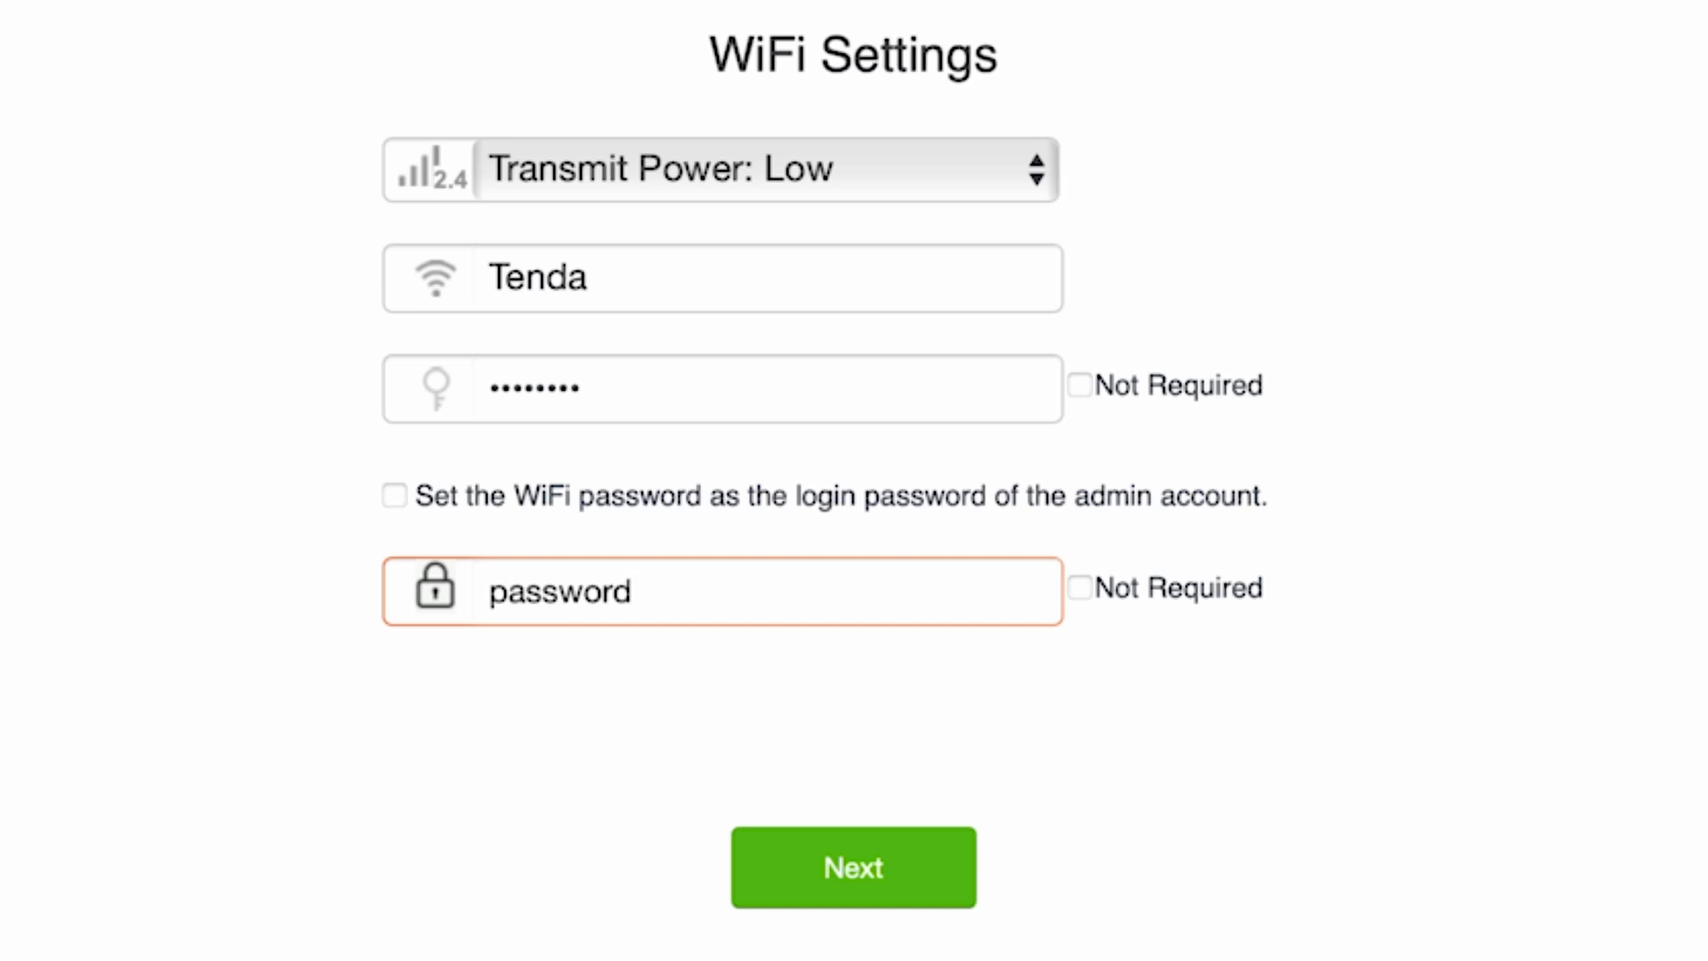
left_click(835, 860)
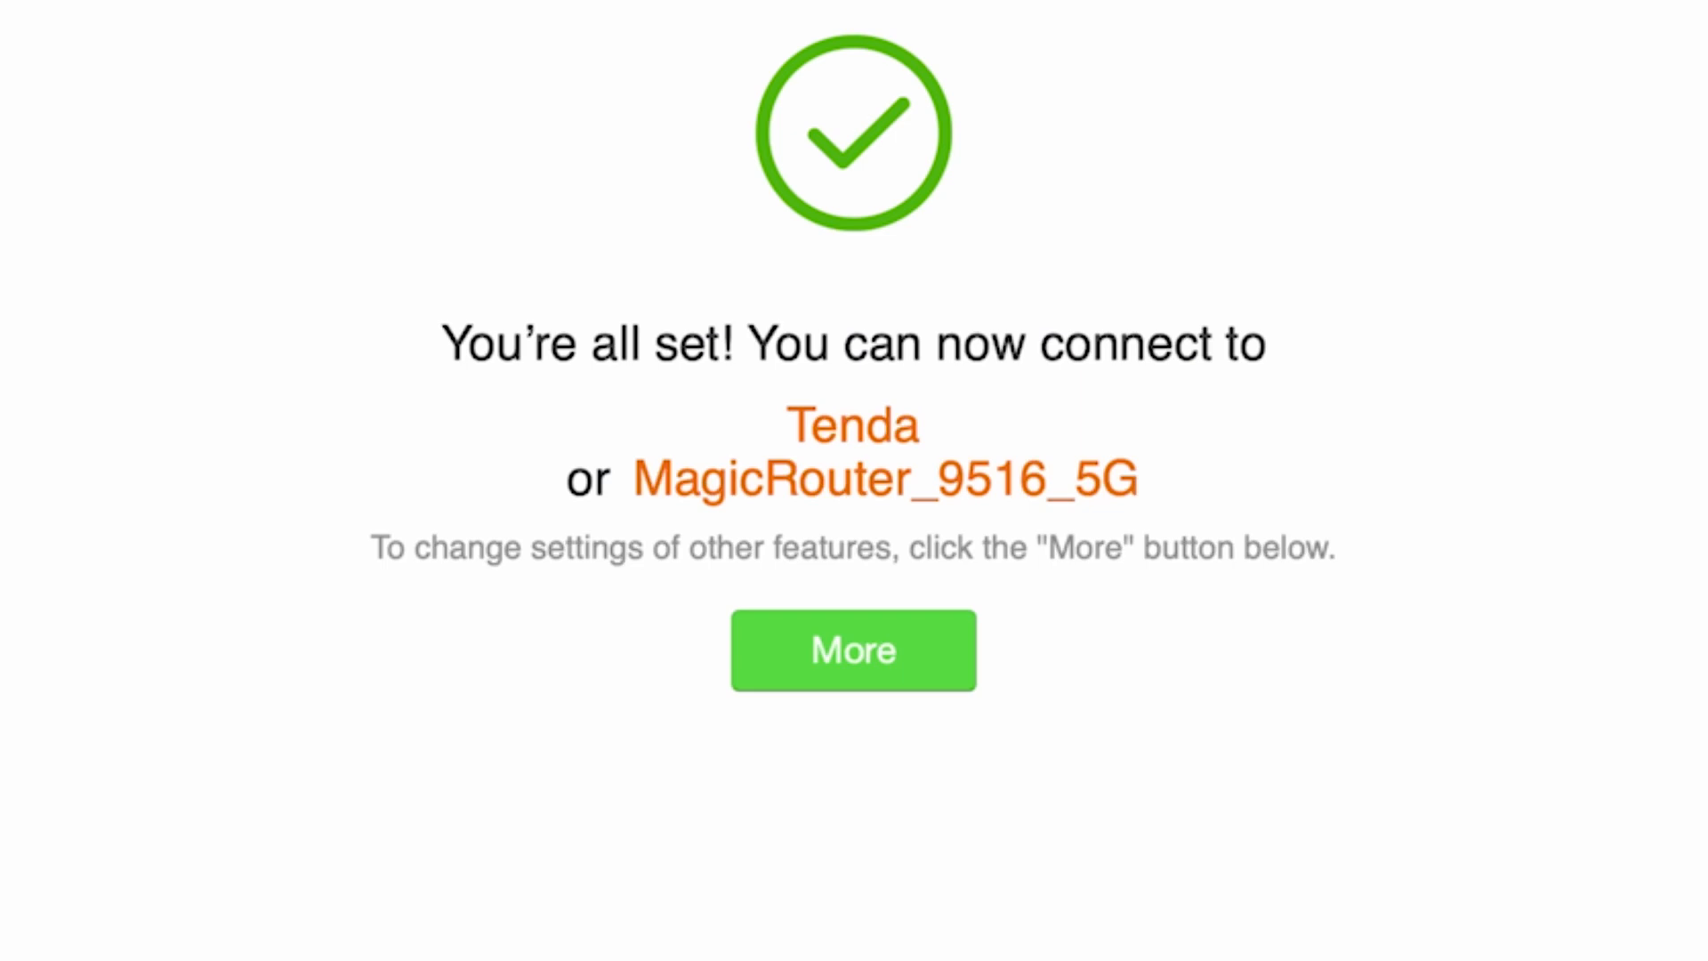
Open the full router dashboard and check the language list, keeping English
left_click(819, 629)
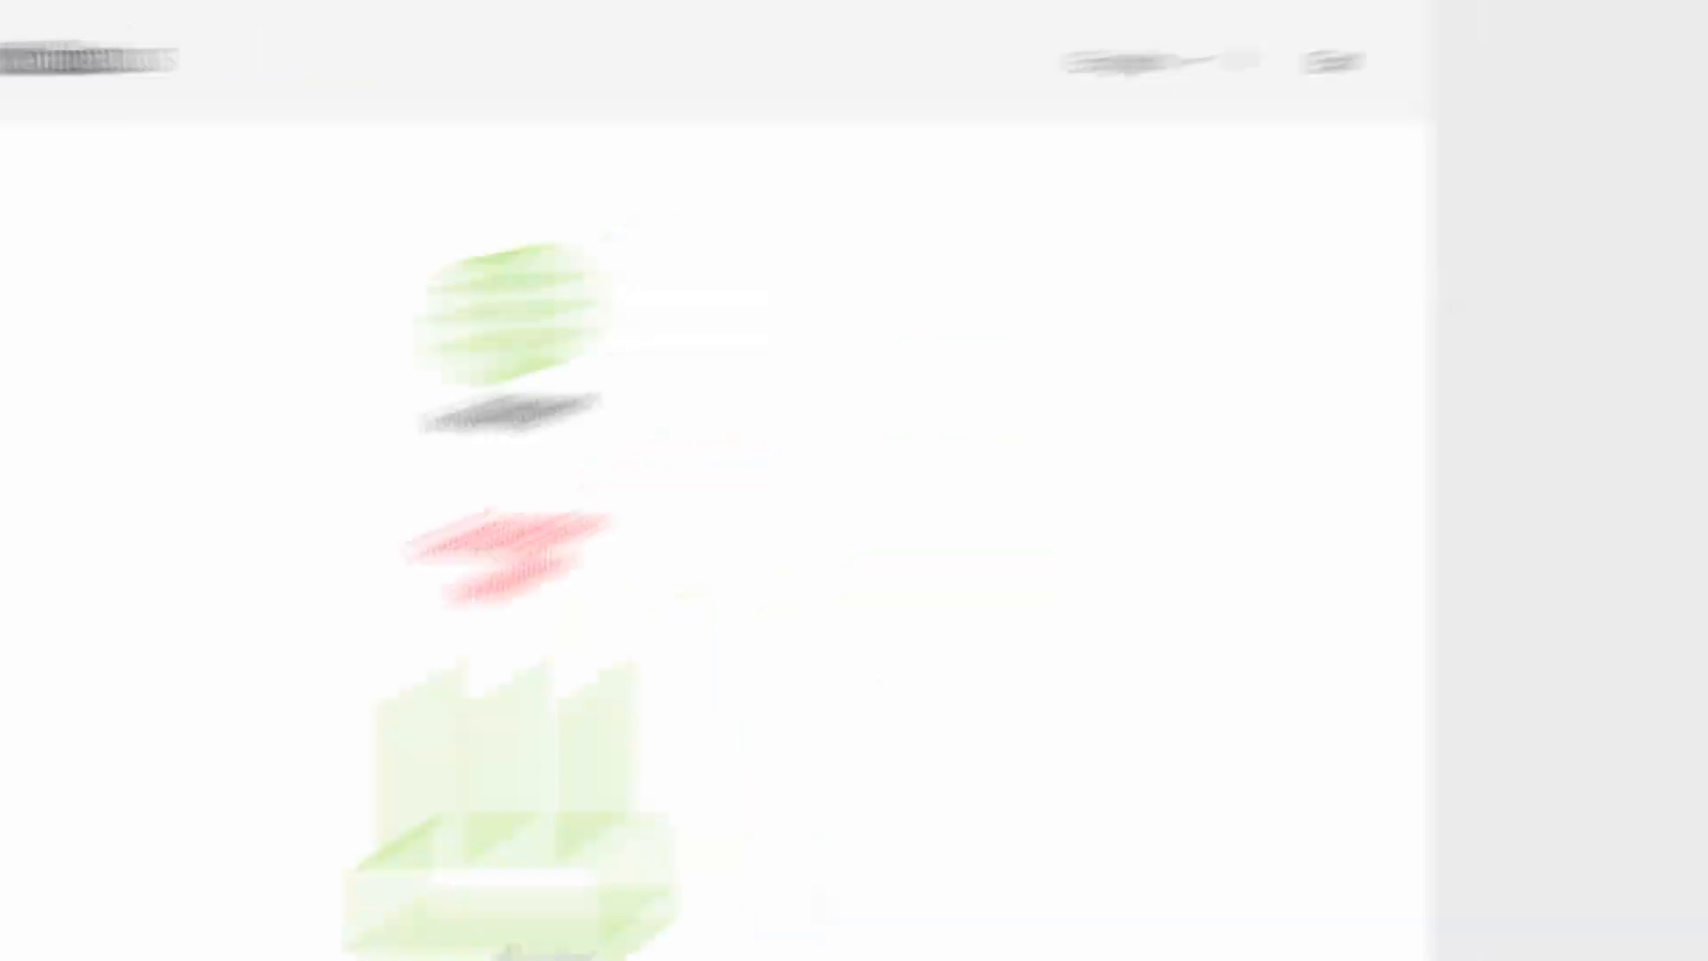
left_click(959, 99)
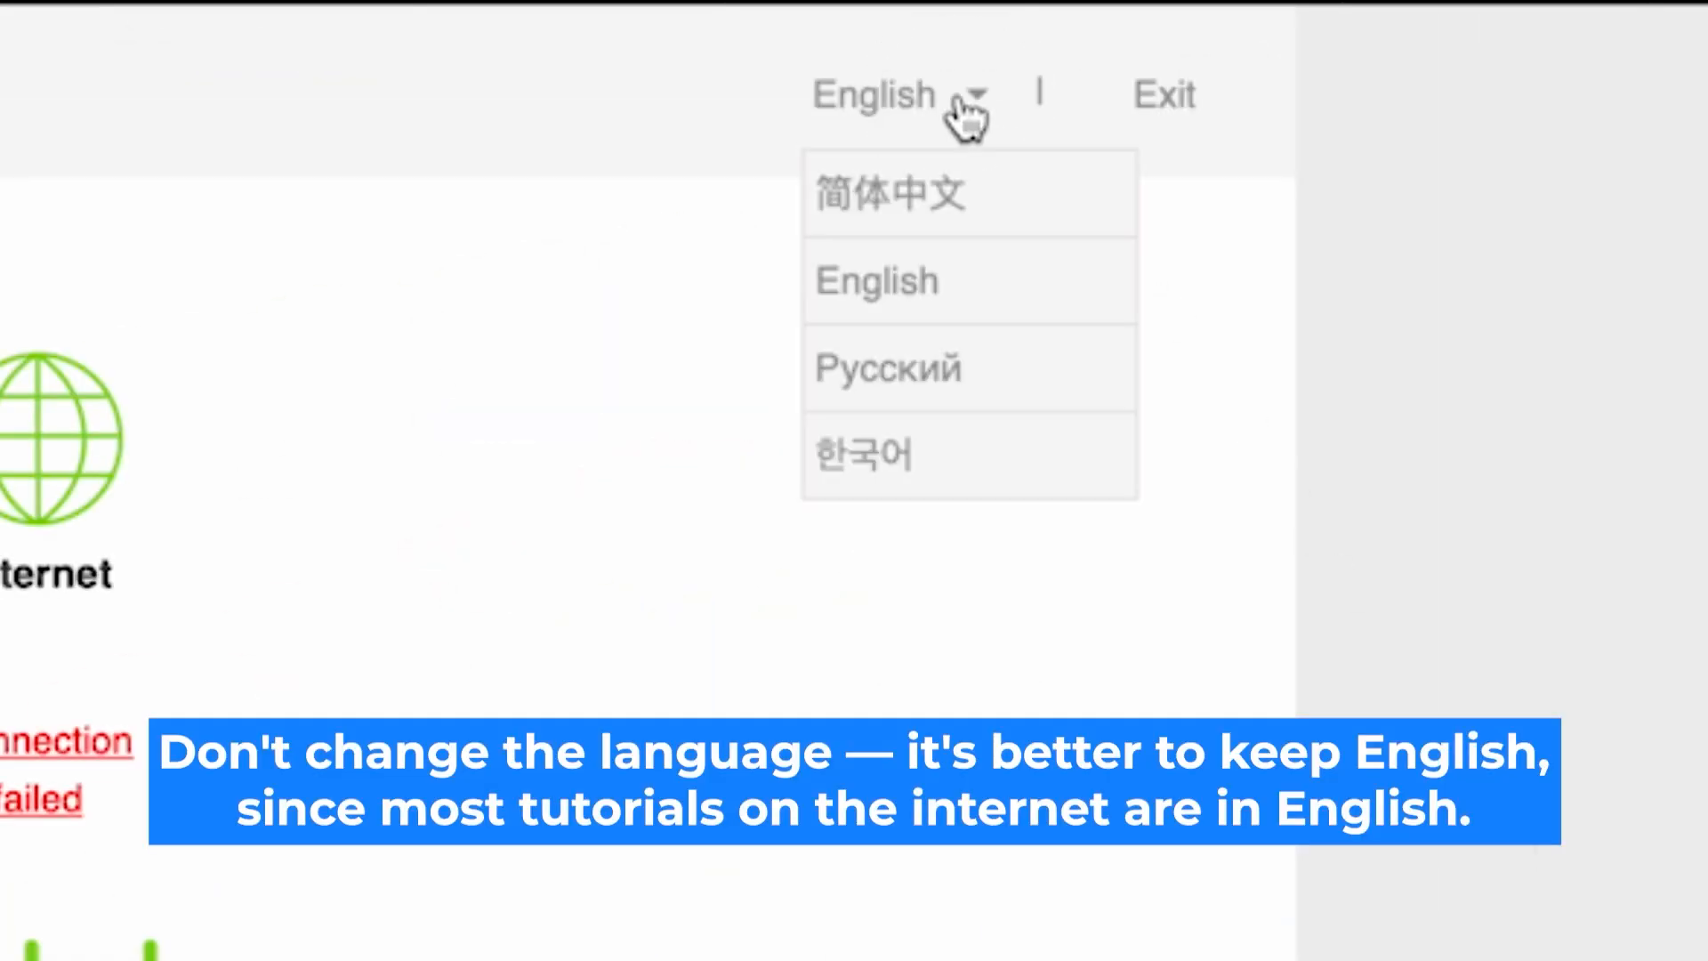
left_click(961, 100)
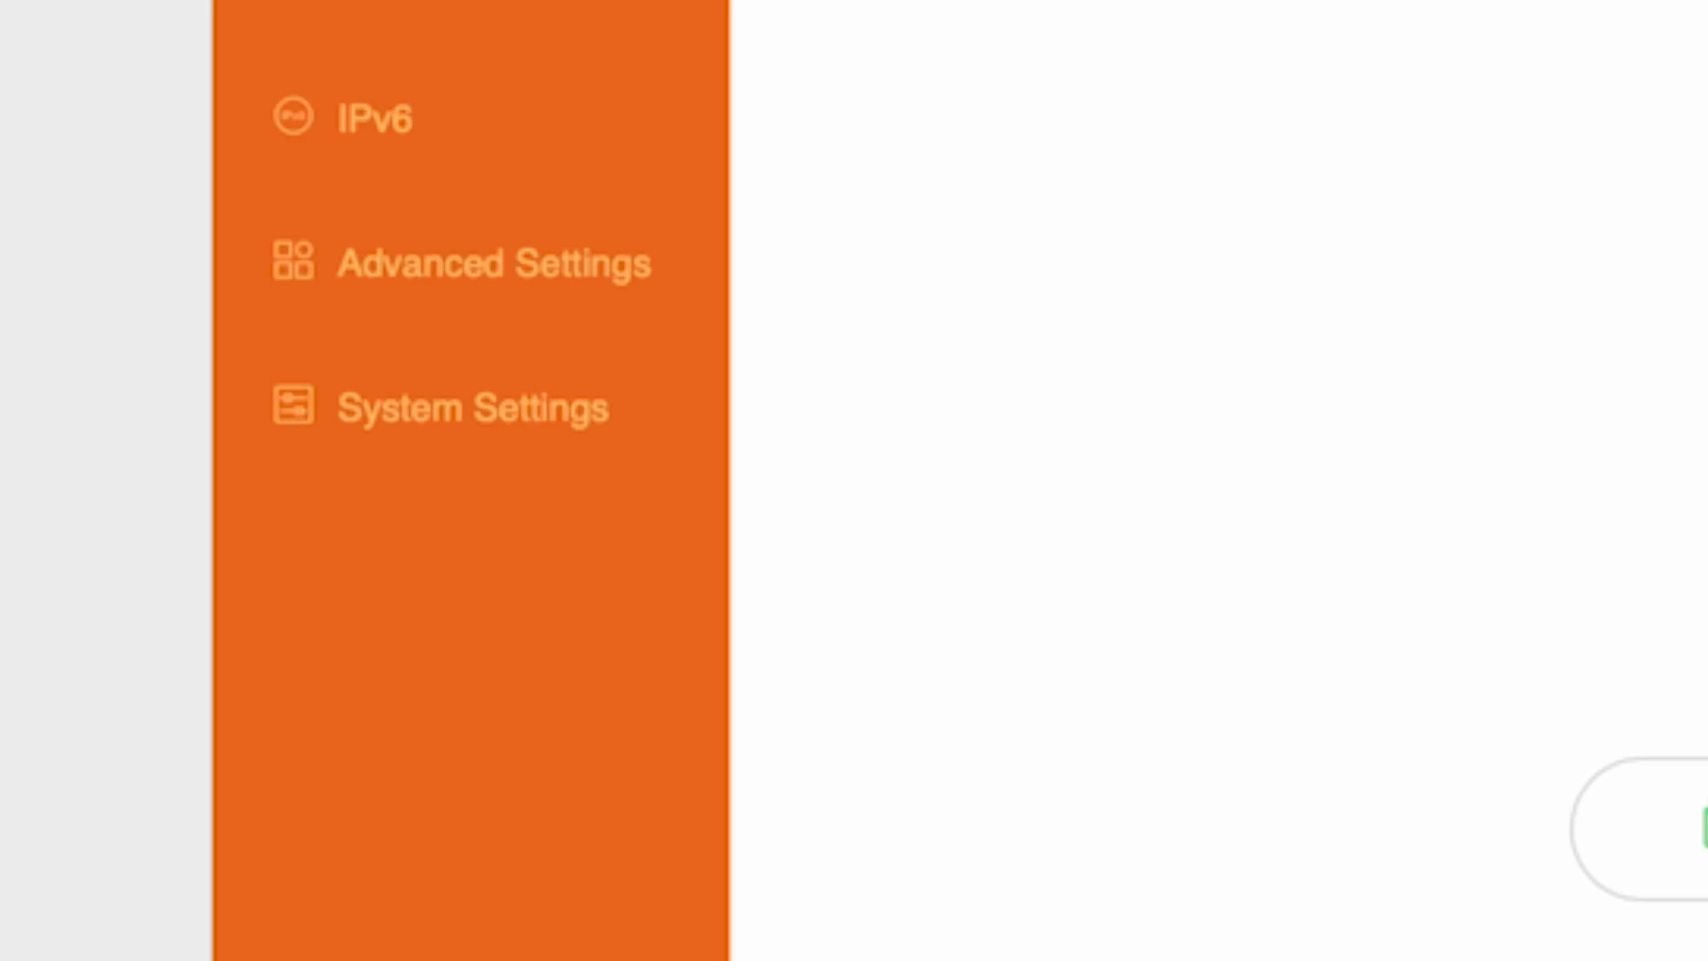
Reboot the router from System Settings > Reboot and Reset
left_click(445, 384)
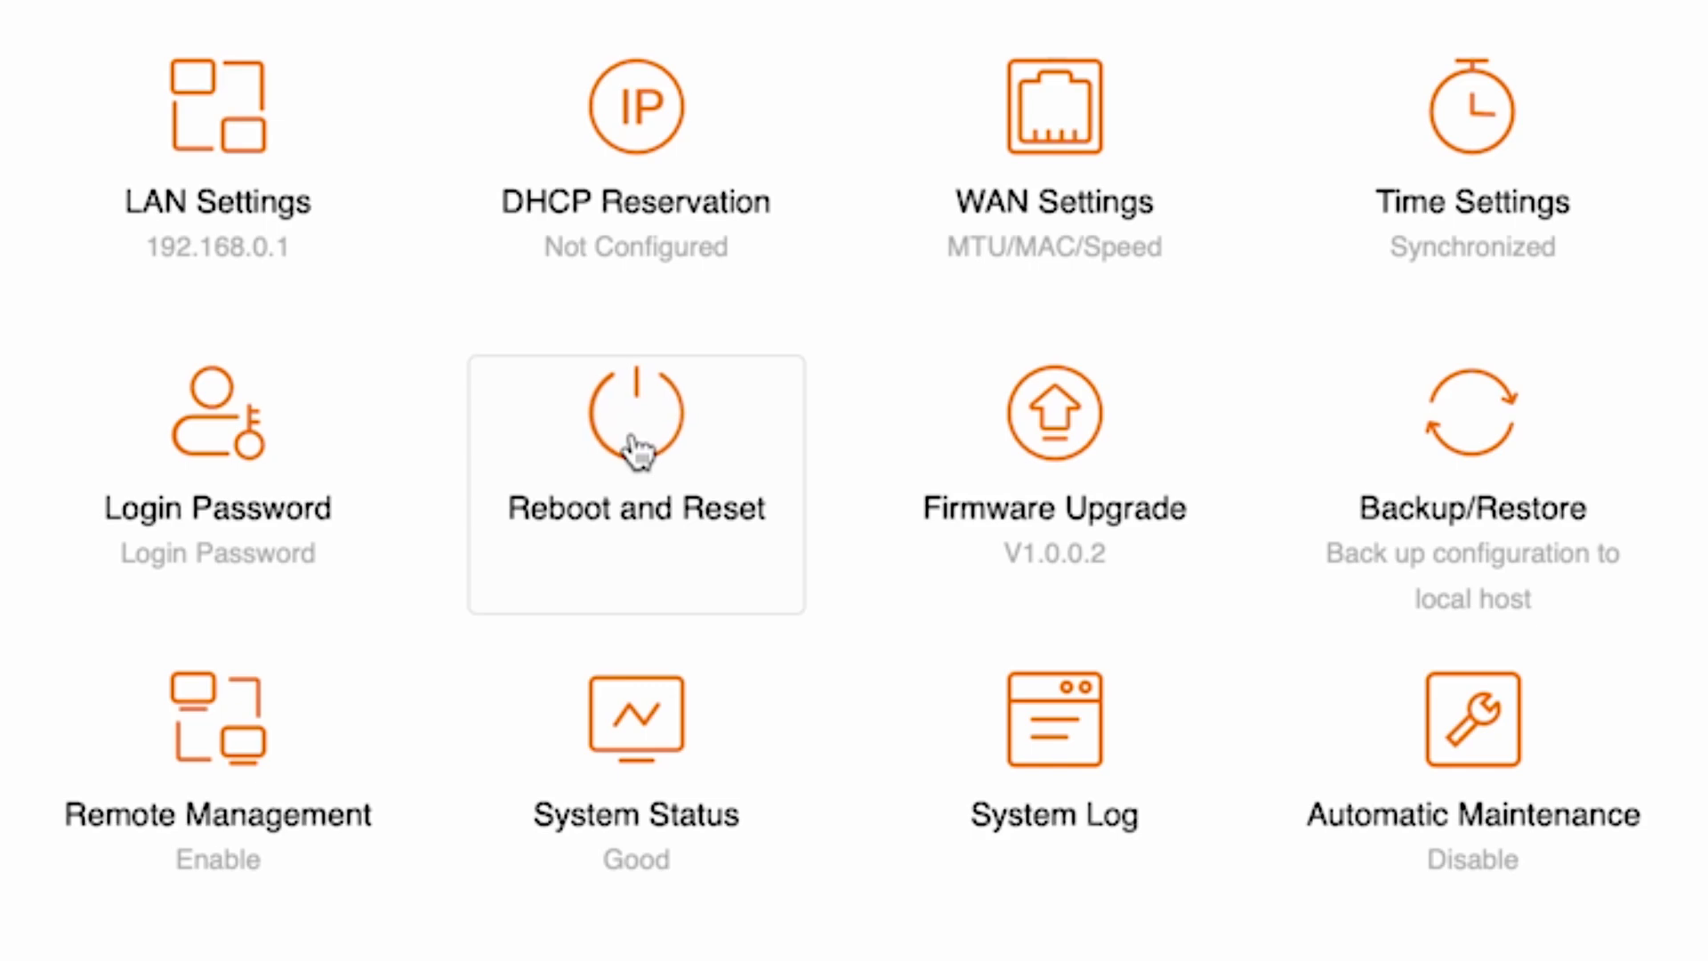
left_click(634, 445)
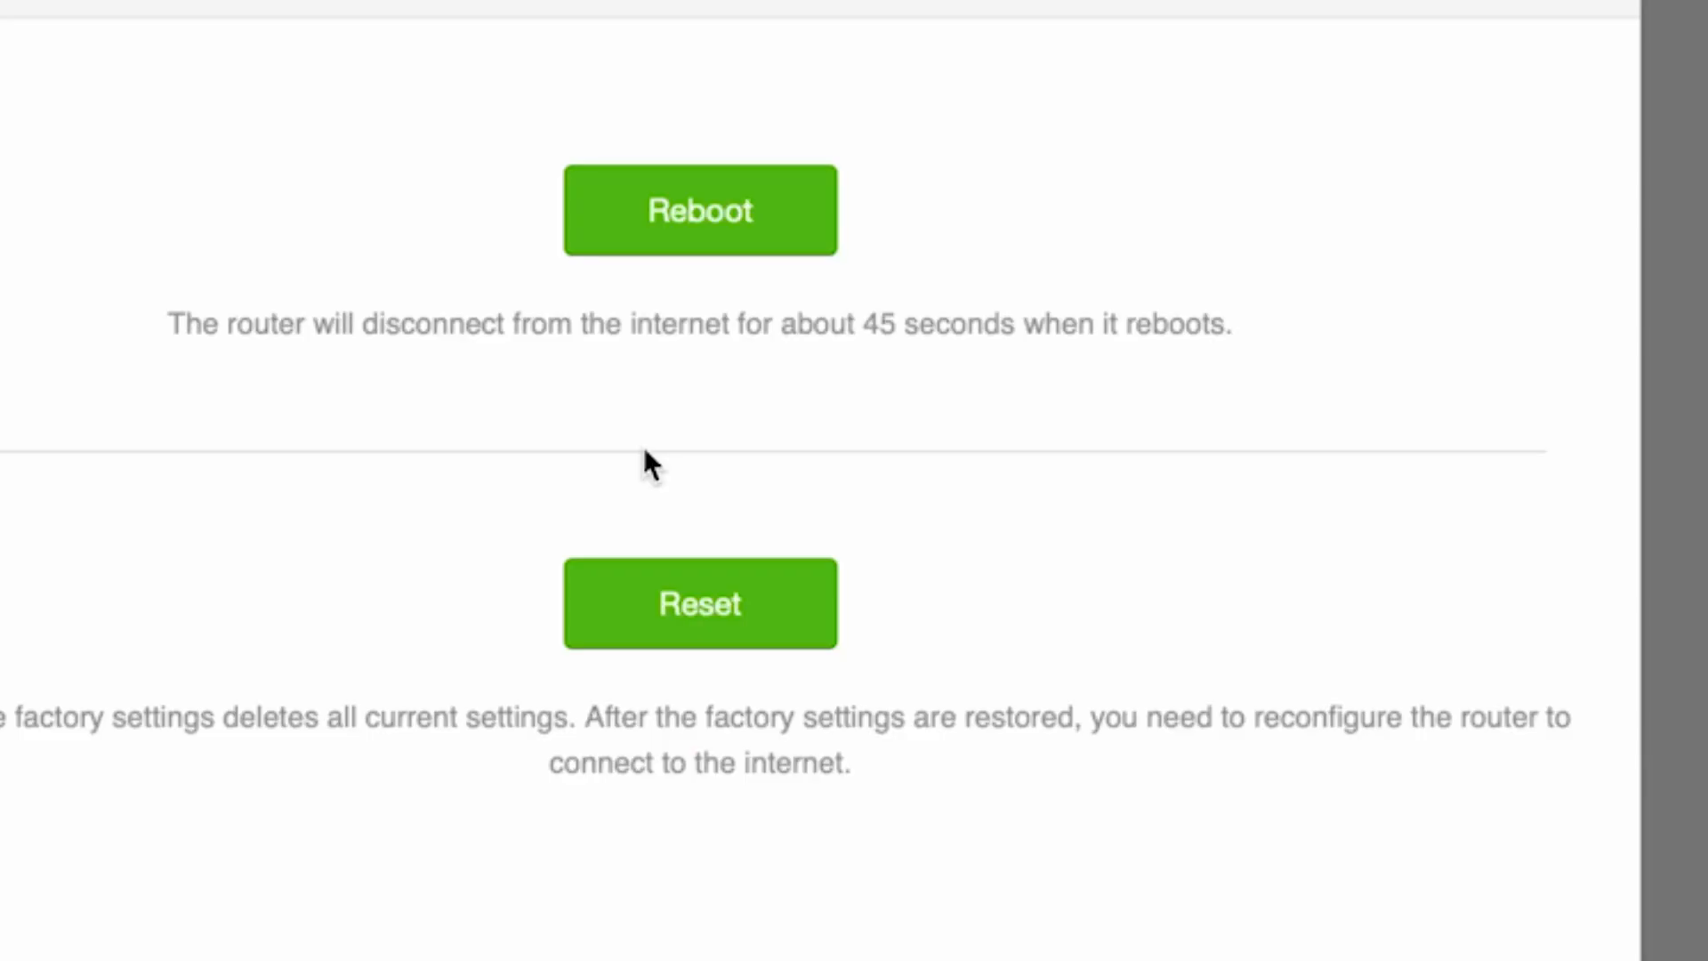
left_click(712, 214)
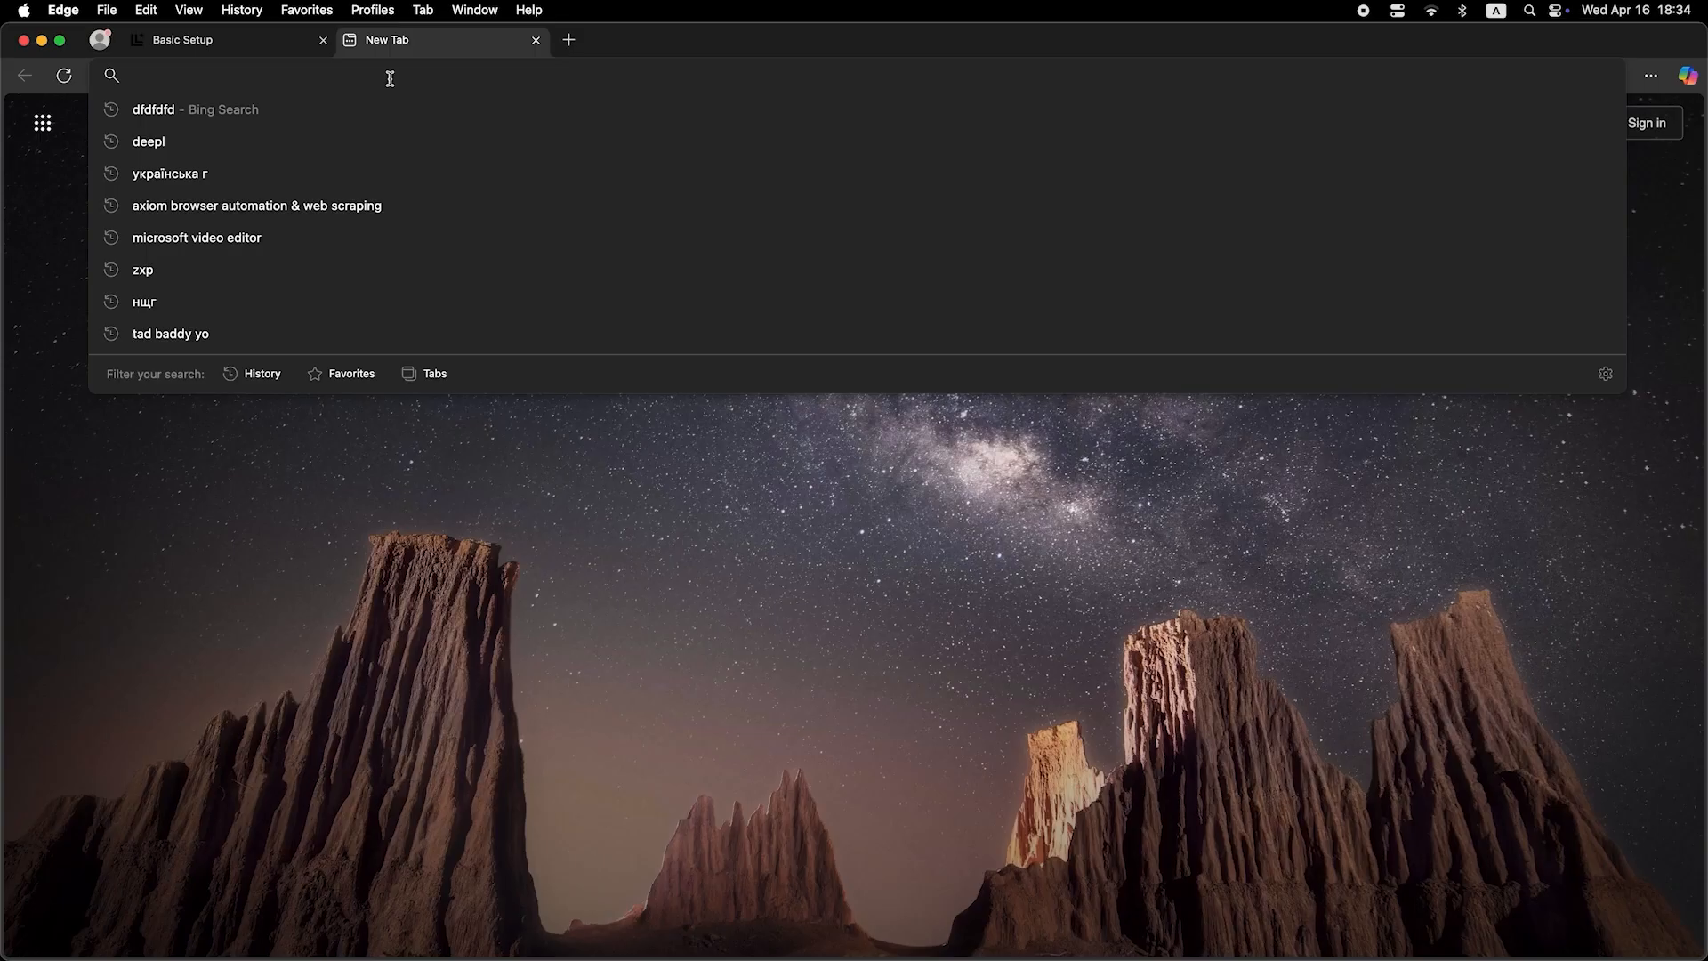
Run a test Bing search for 'dfdfdfdf' in the new Edge tab
type("dfdfdfdf")
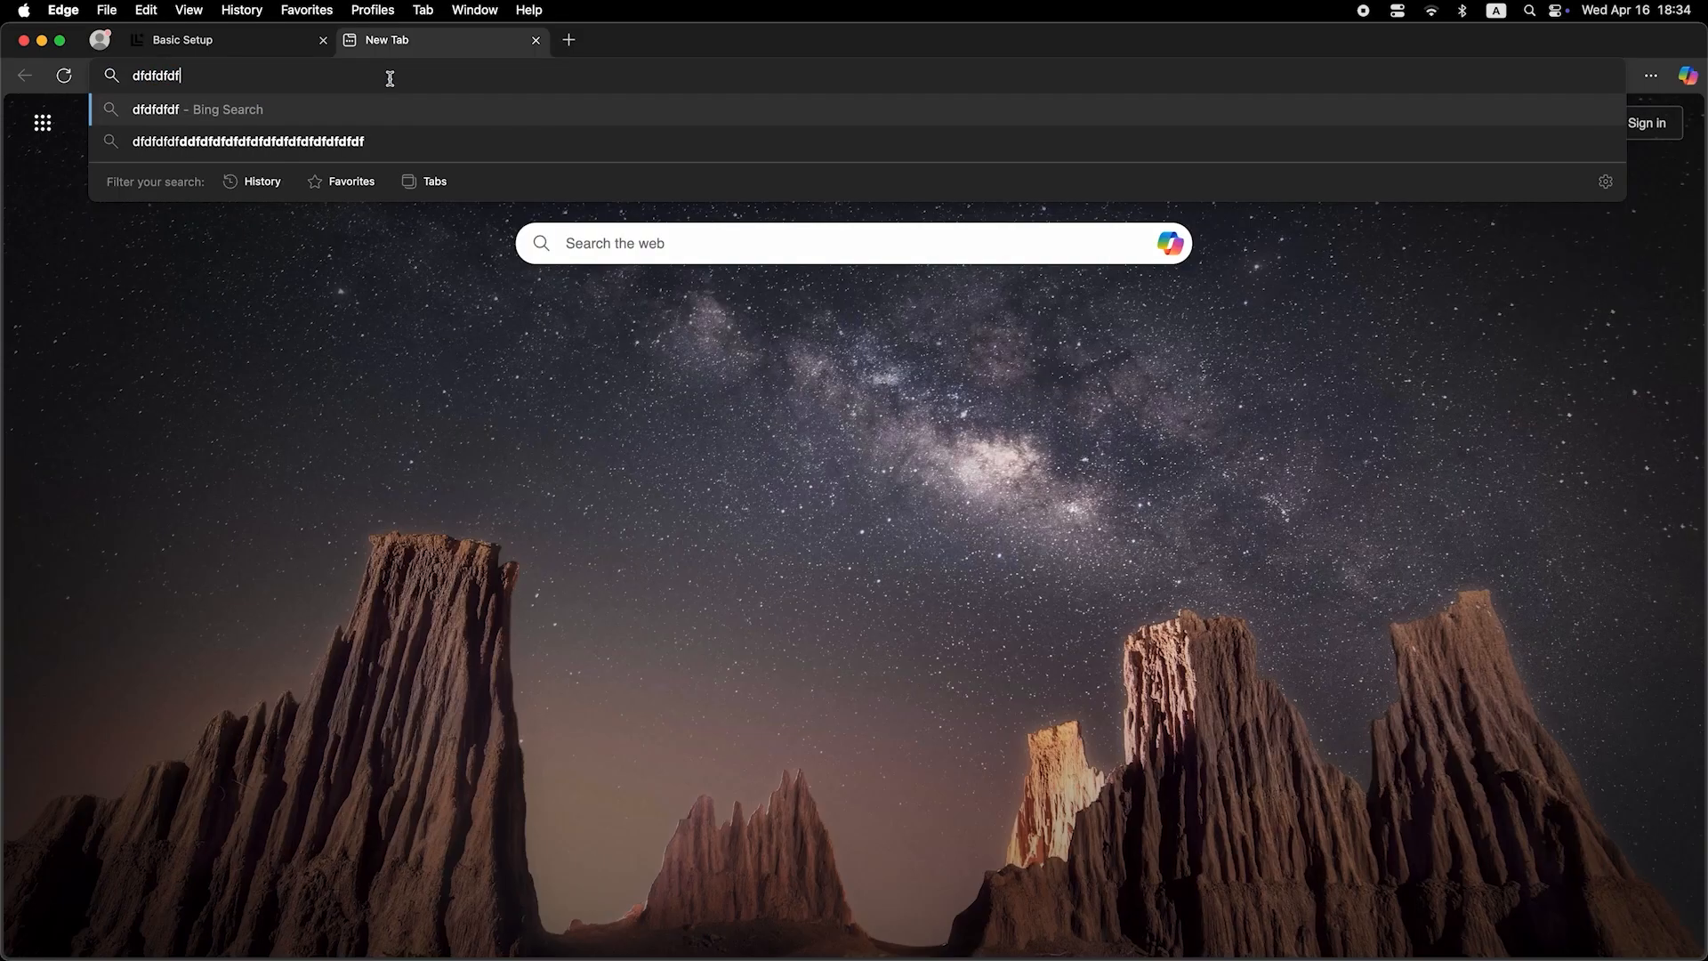
key("Return")
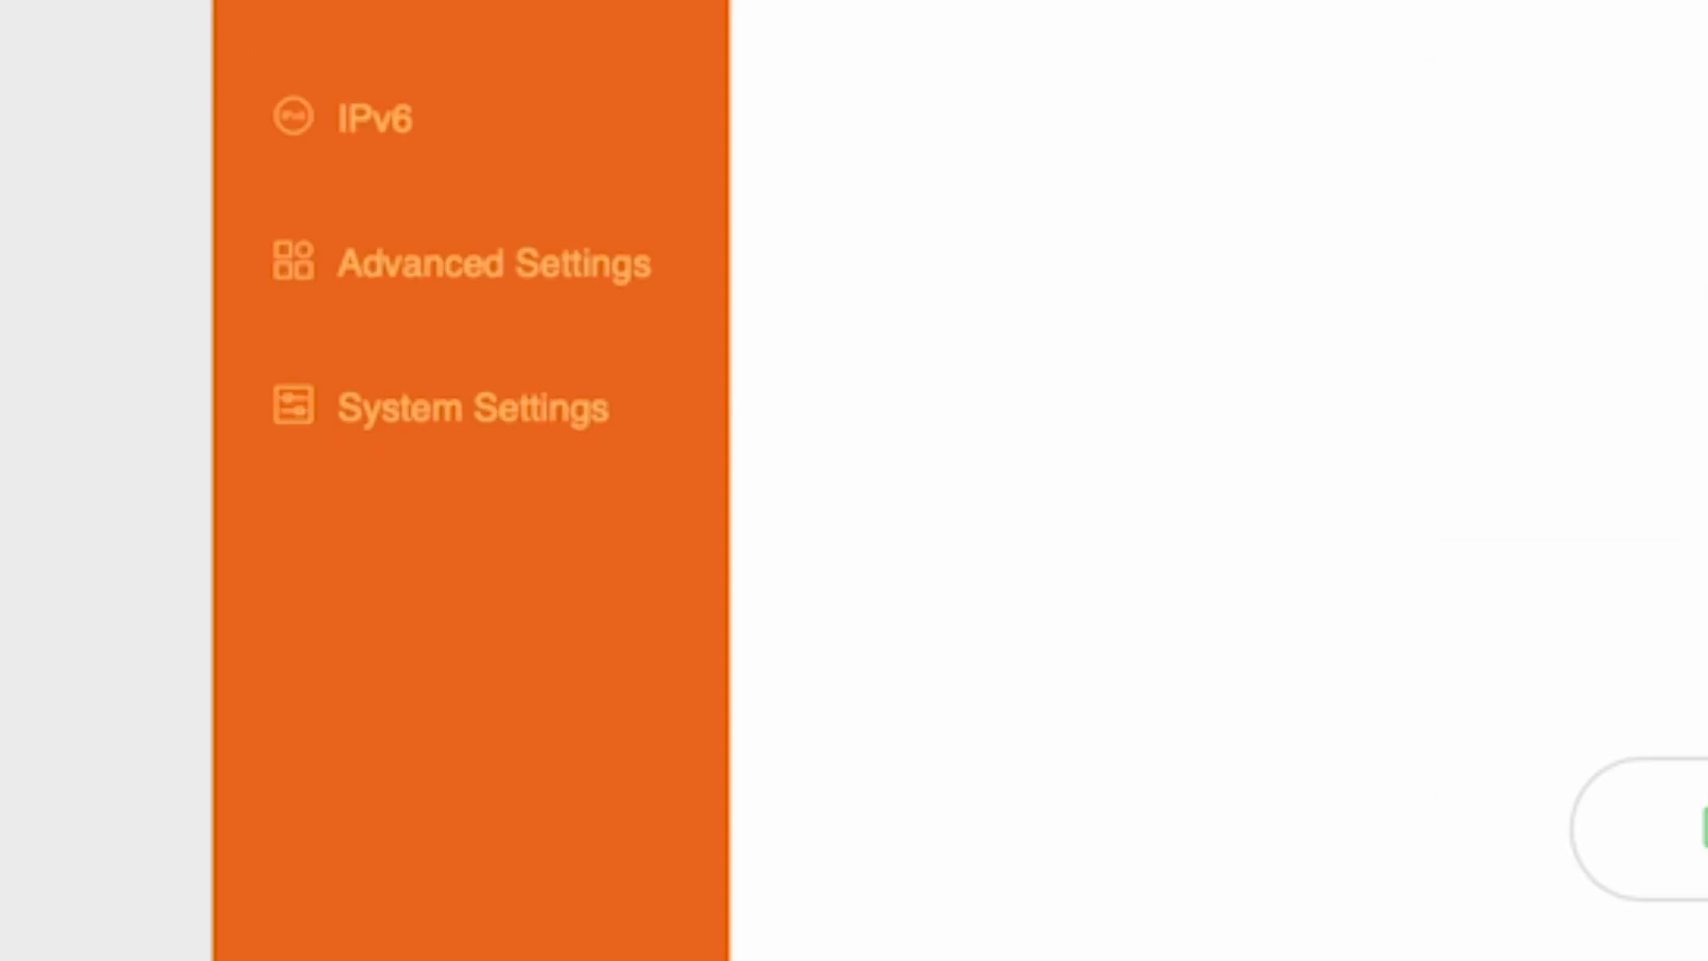
Clone the local computer's MAC address in WAN Settings, save it, and reboot the router
left_click(485, 427)
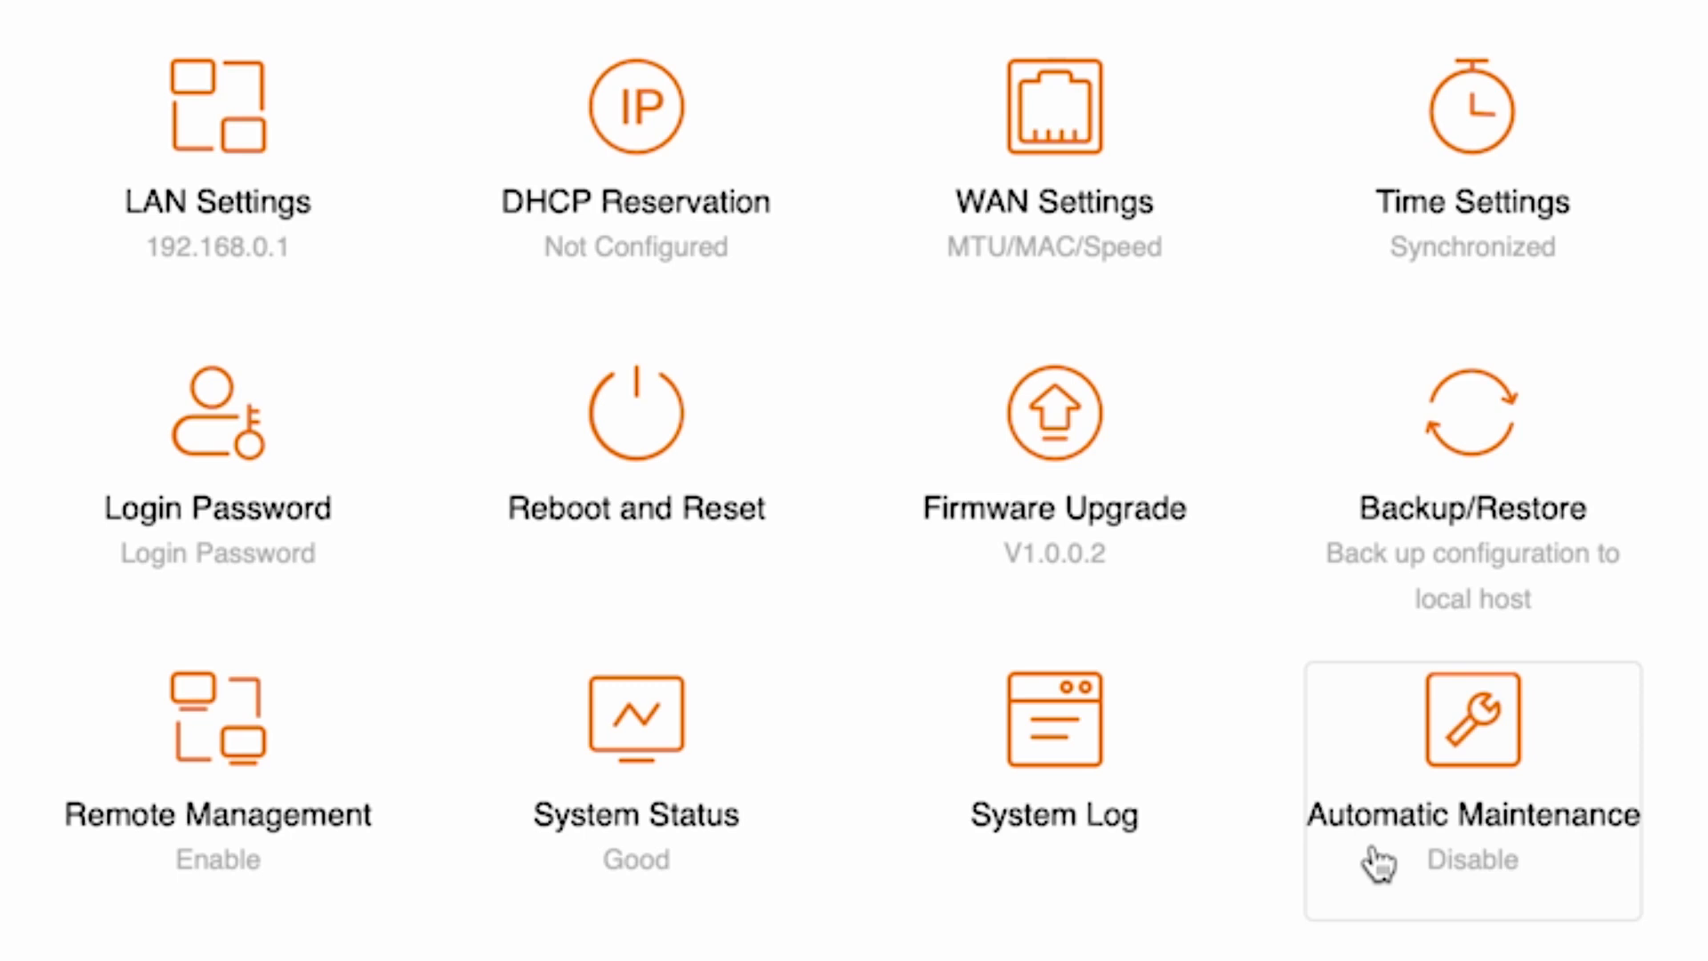
left_click(1096, 178)
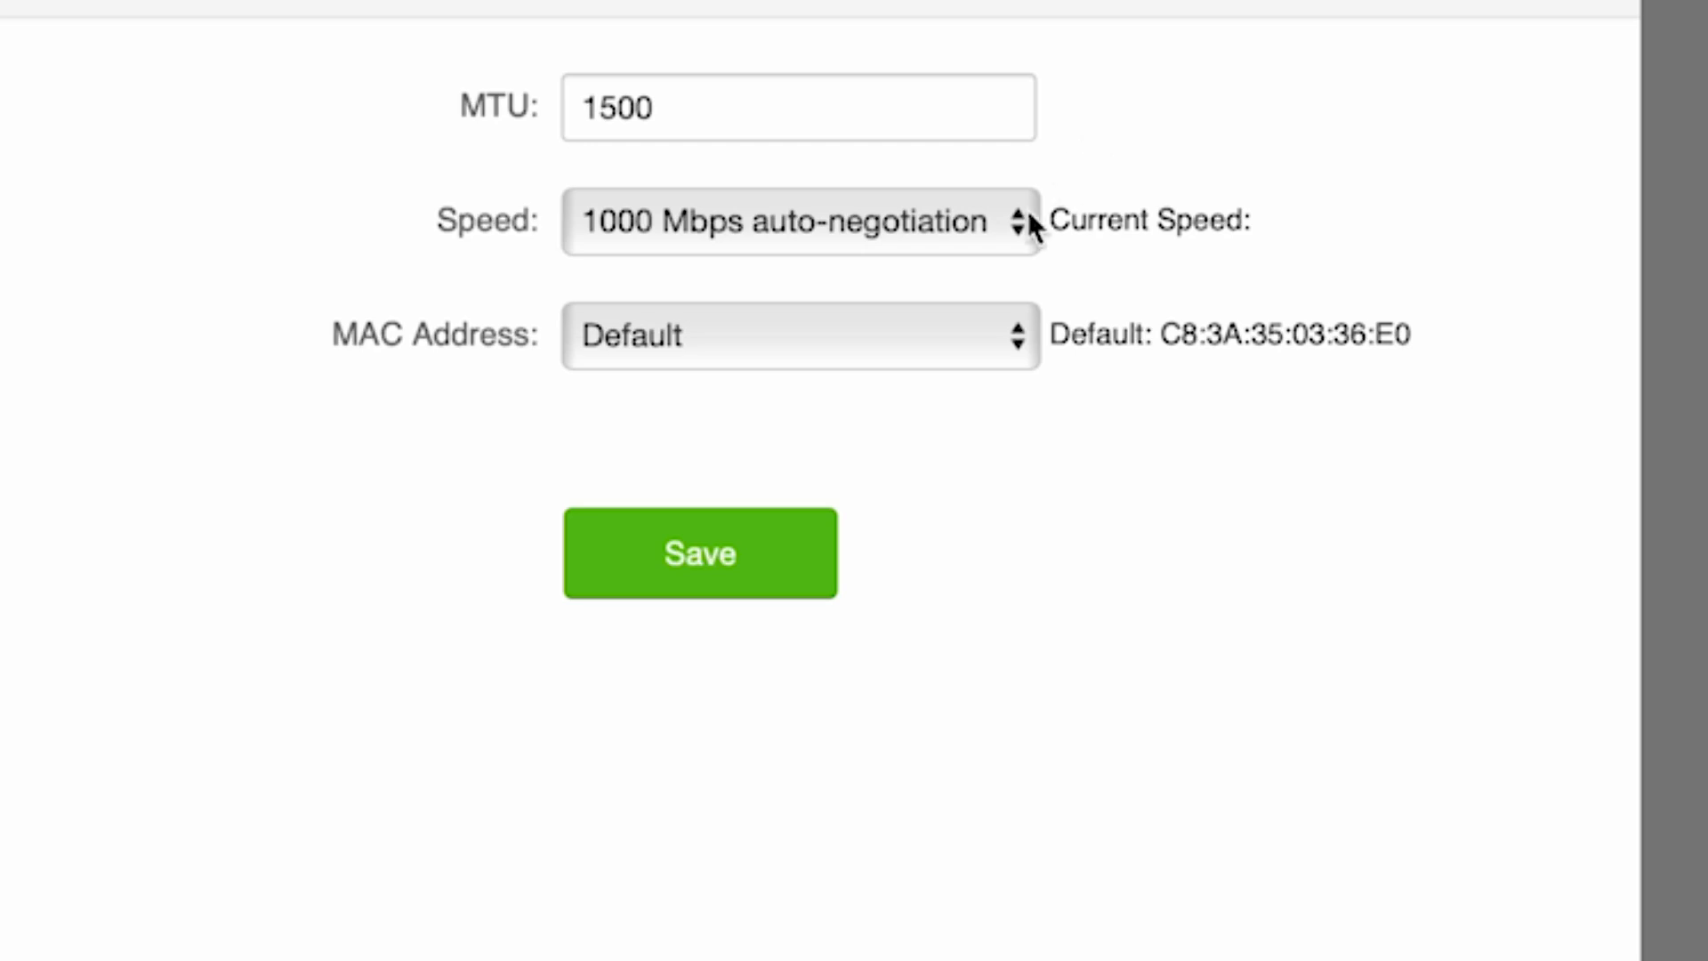
left_click(994, 353)
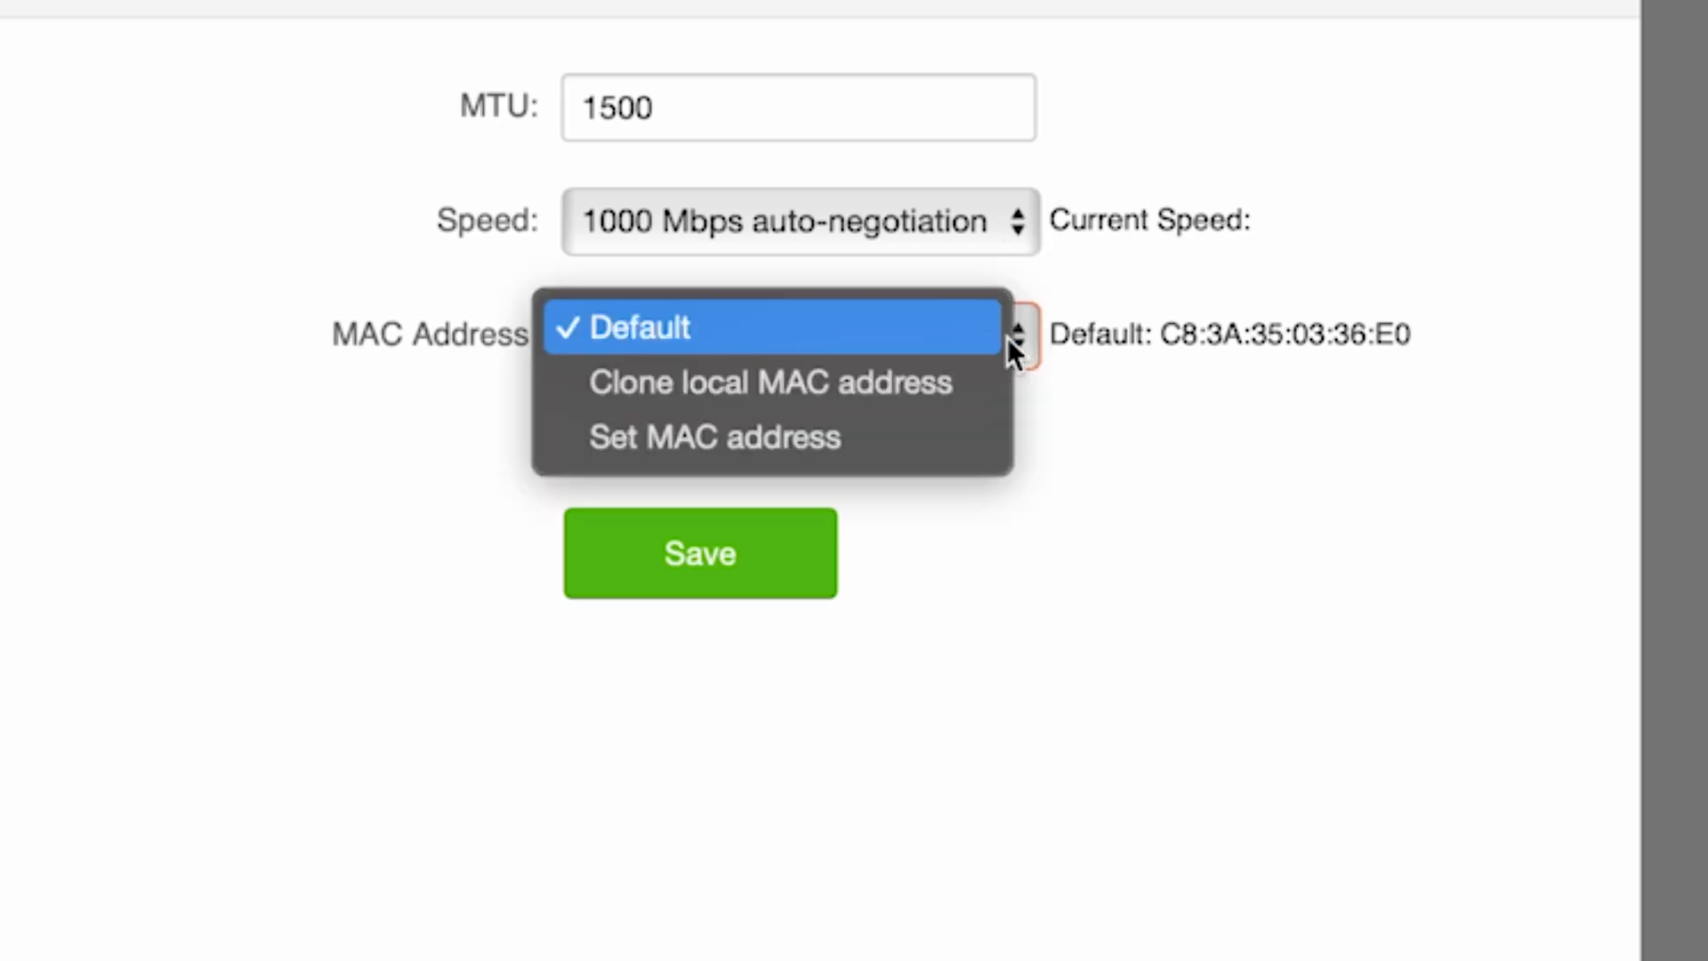
left_click(861, 381)
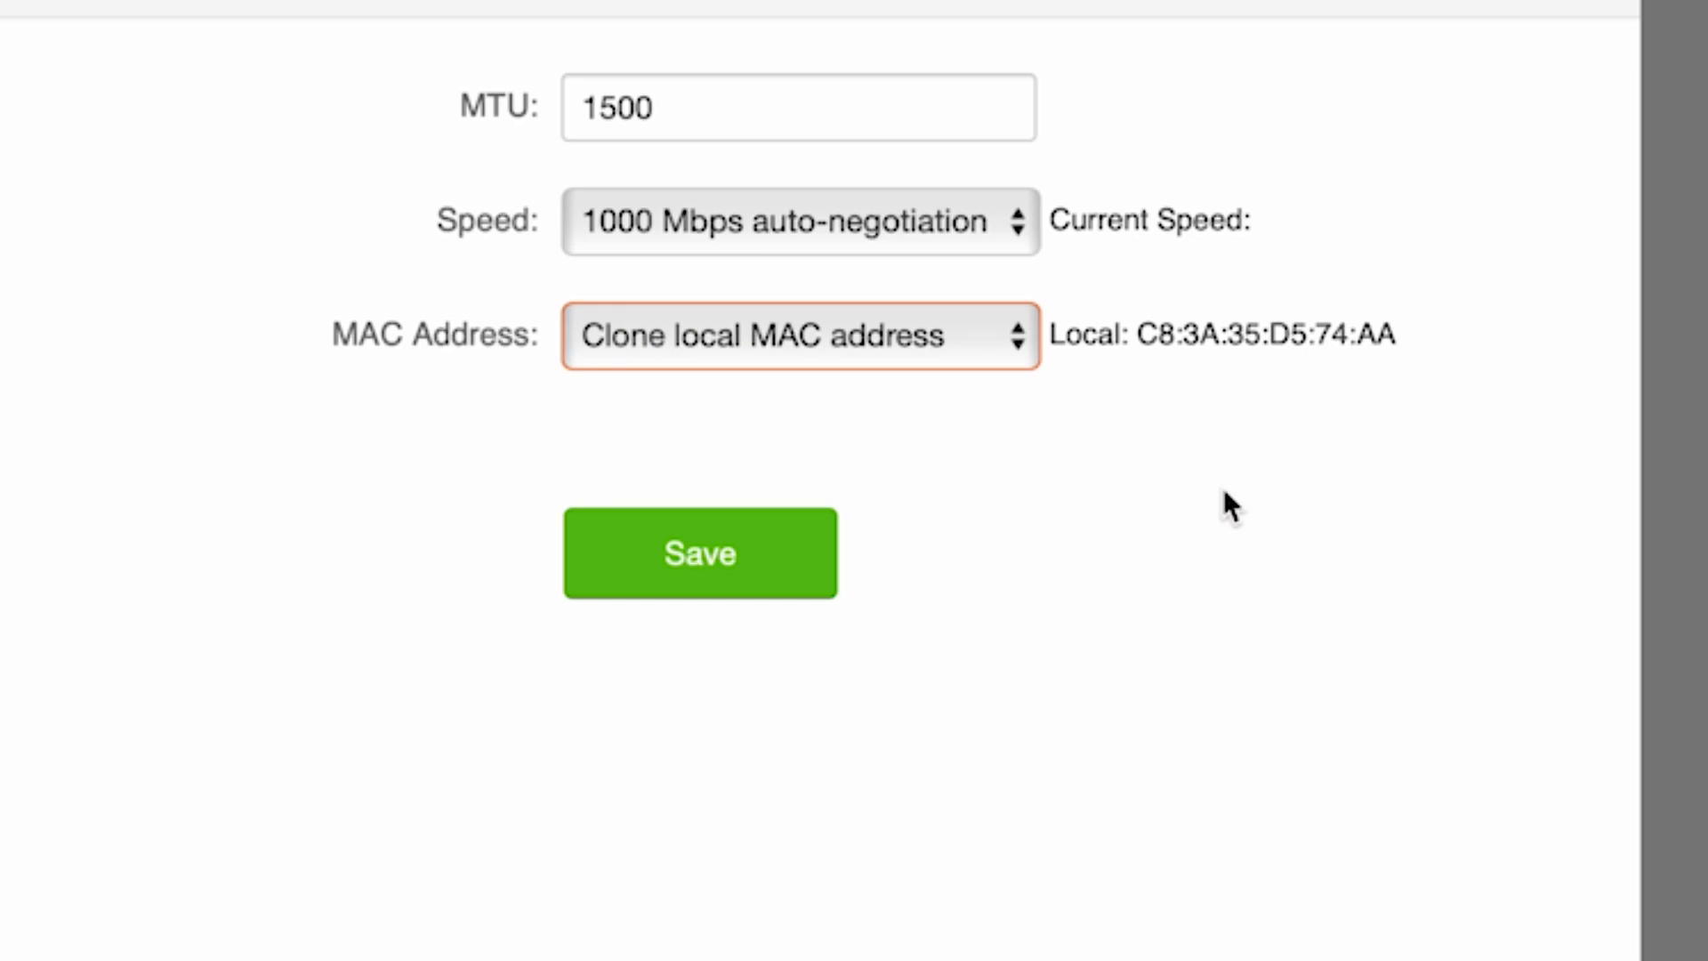
left_click(703, 567)
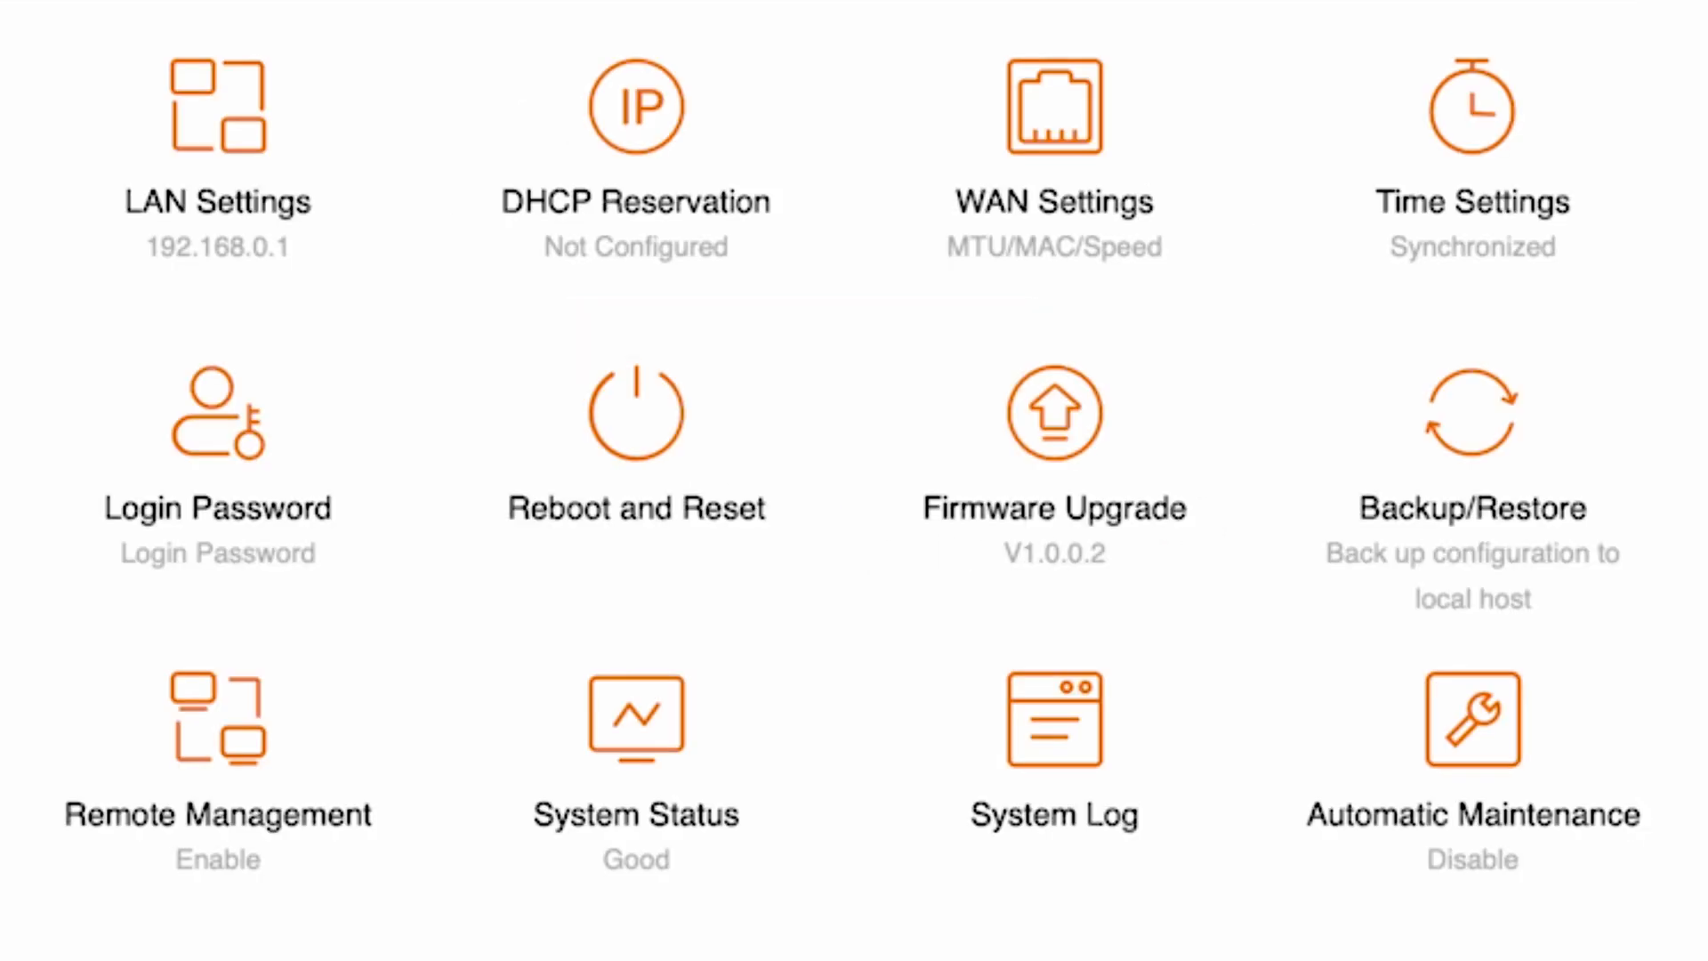
left_click(697, 438)
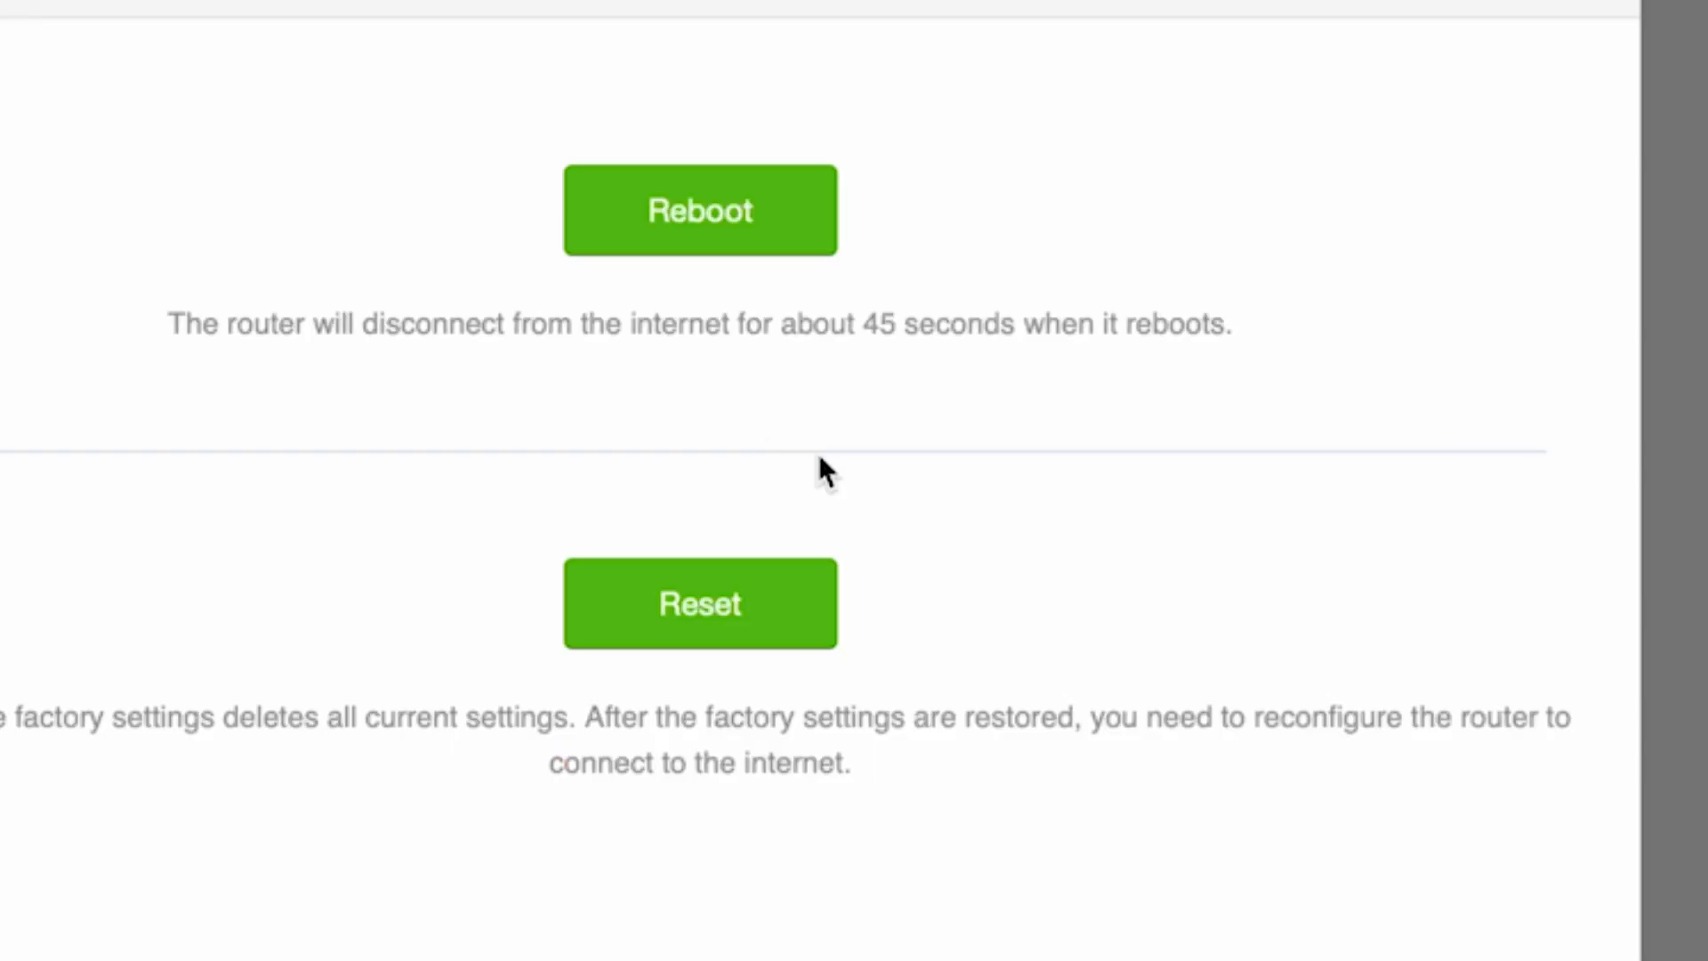
left_click(729, 171)
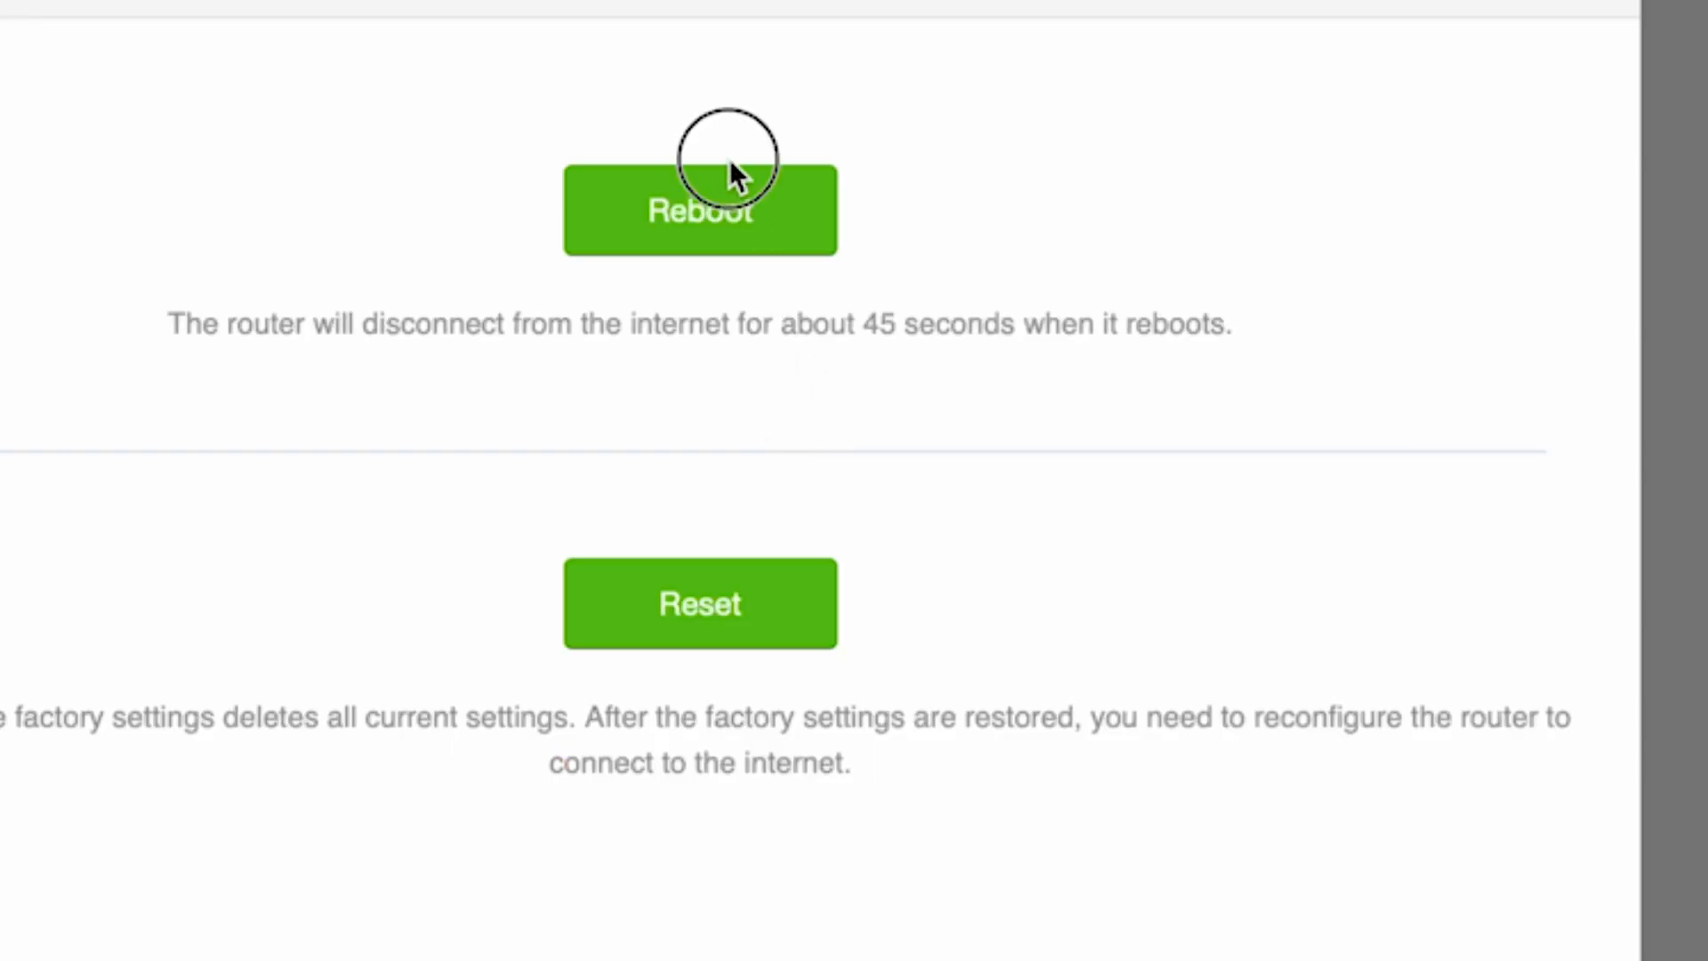